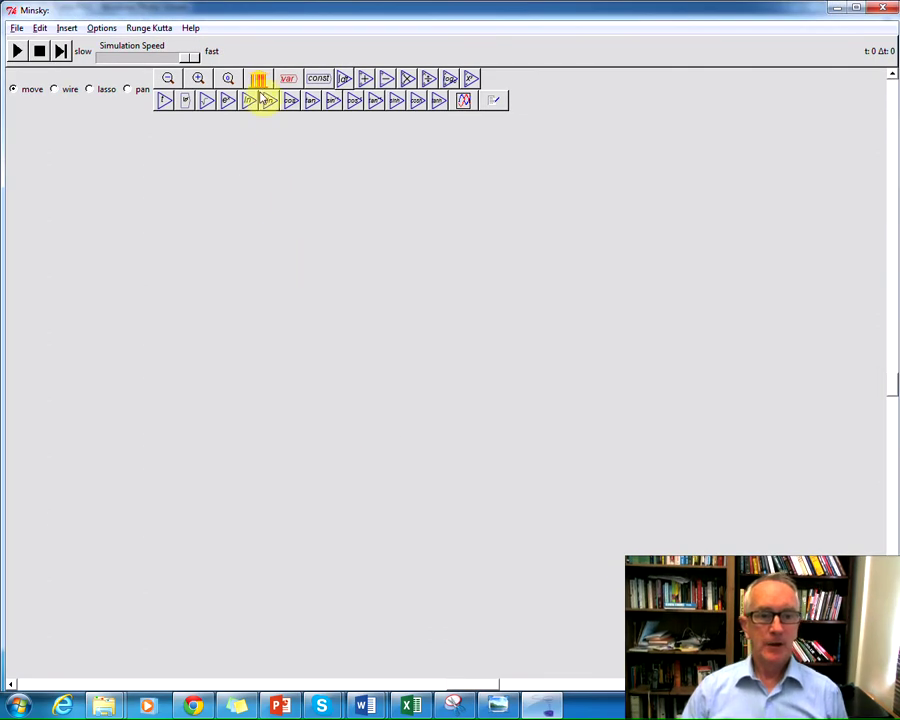
# Place a new Godley table and make its first column the asset Reserves.
pyautogui.click(259, 81)
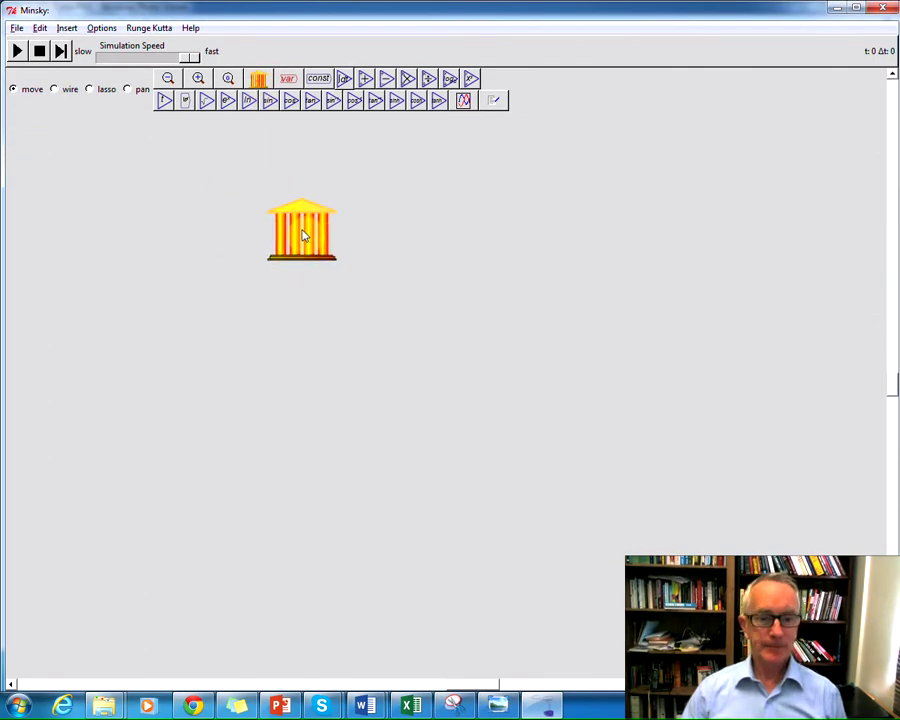
pyautogui.rightClick(303, 235)
pyautogui.click(324, 263)
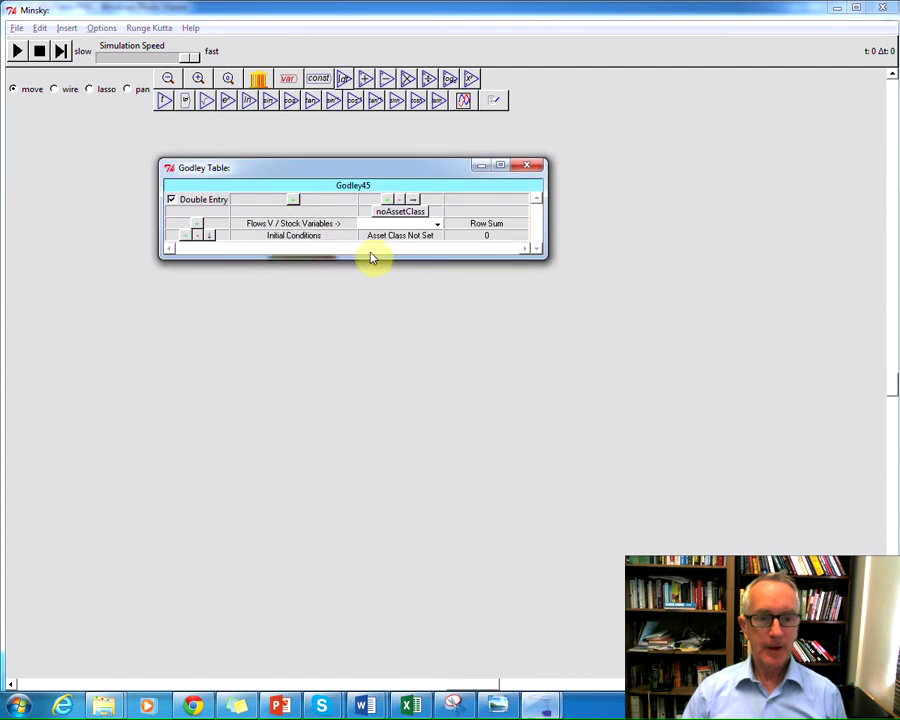
pyautogui.click(400, 212)
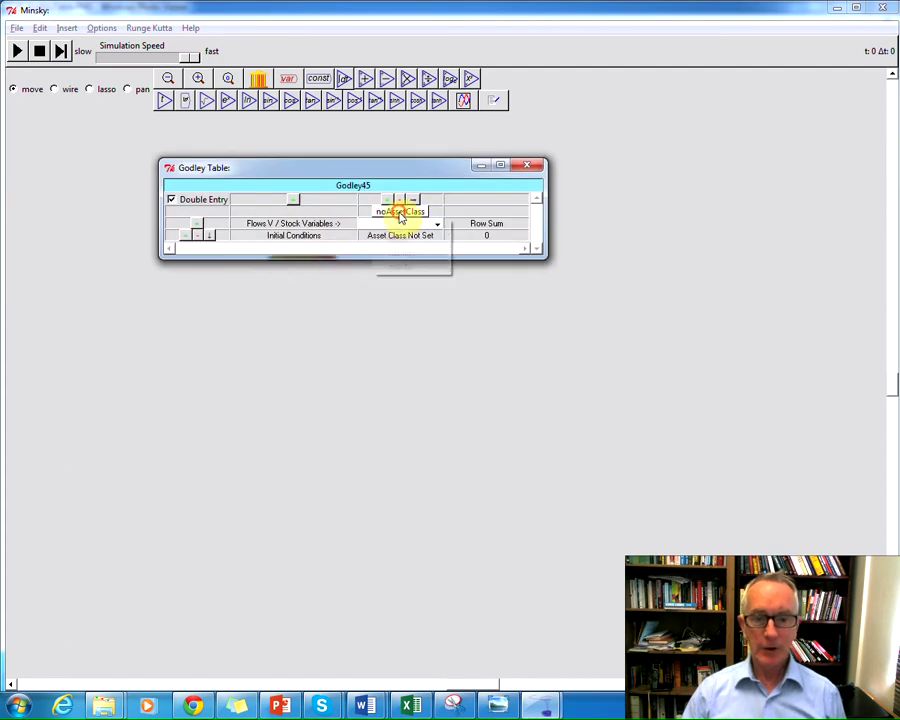
pyautogui.click(396, 238)
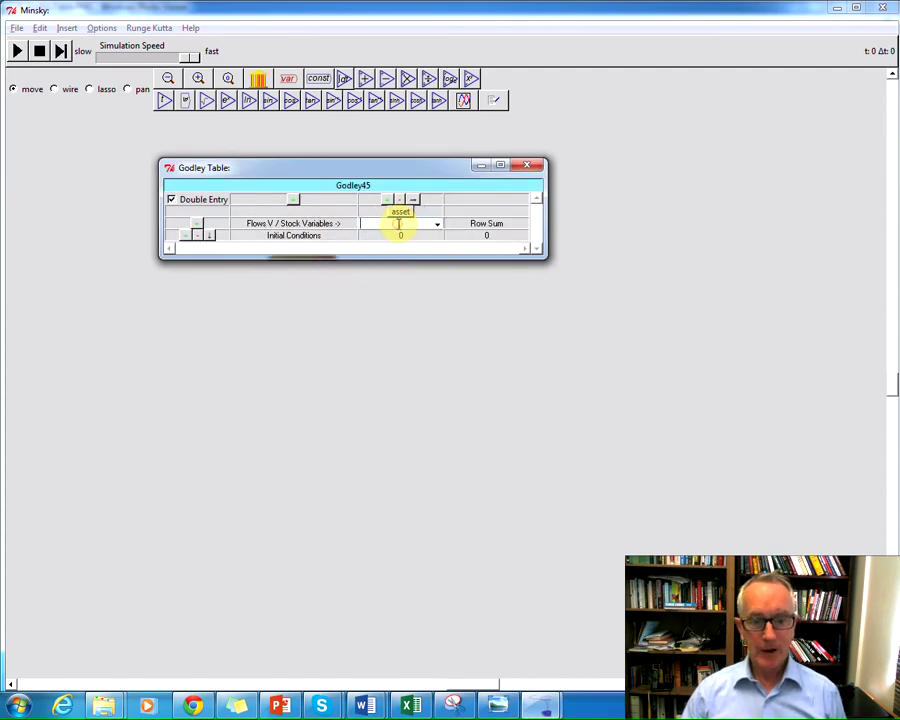
pyautogui.write('Reserves')
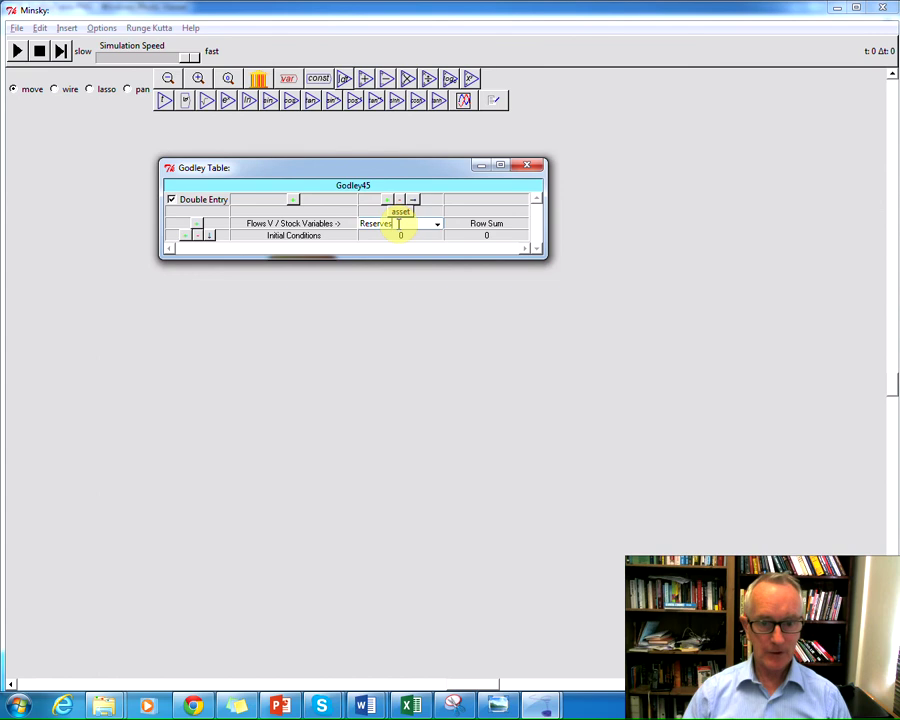
# Add liability columns Dep_(Cons) and Dep_(Inv).
pyautogui.click(386, 199)
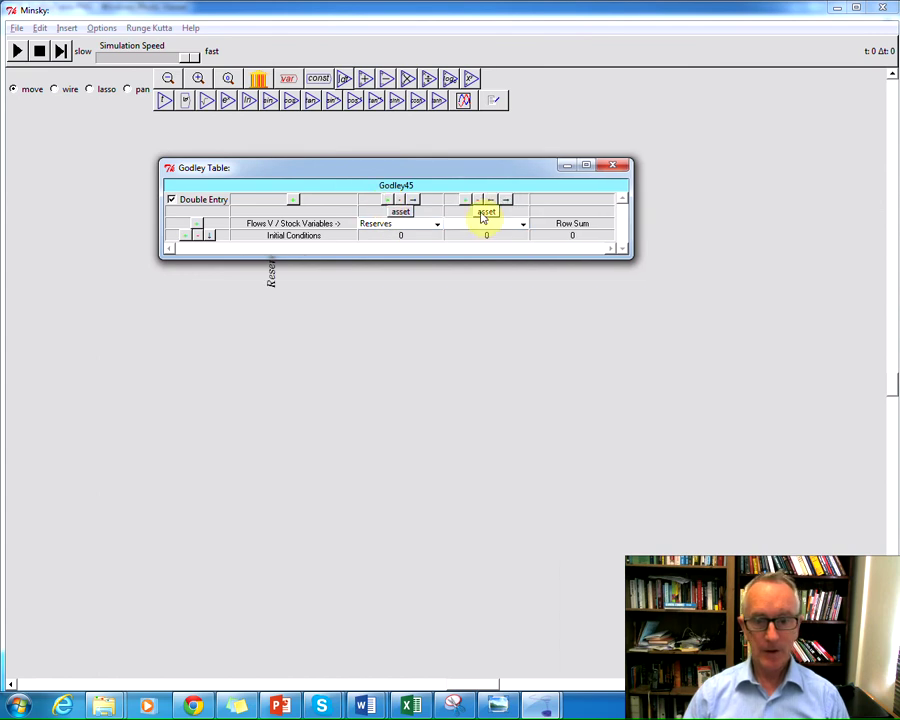
pyautogui.click(484, 213)
pyautogui.click(482, 252)
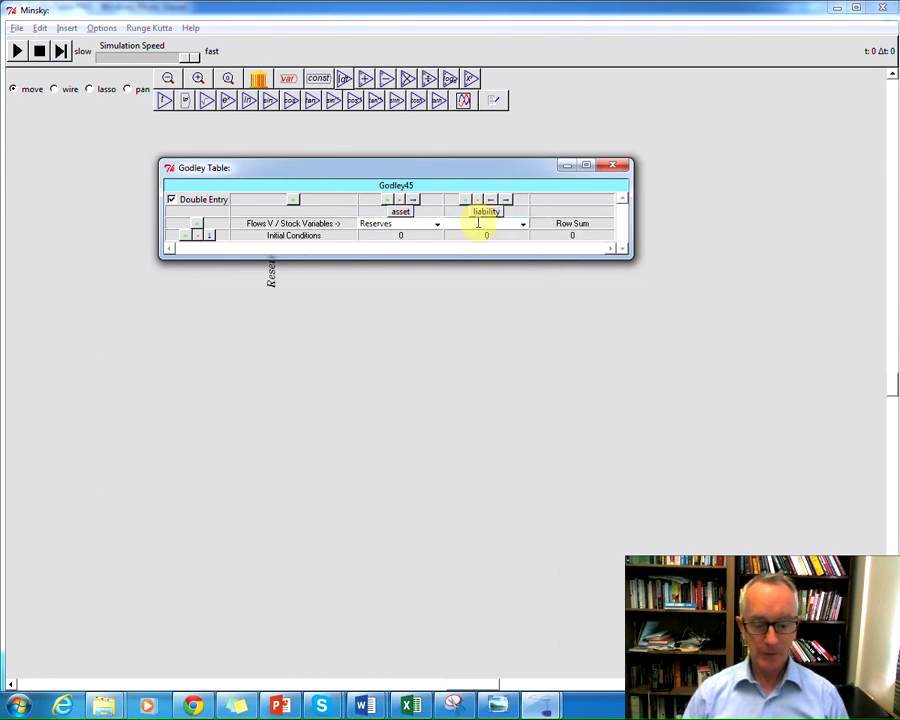
pyautogui.click(478, 223)
pyautogui.write('De')
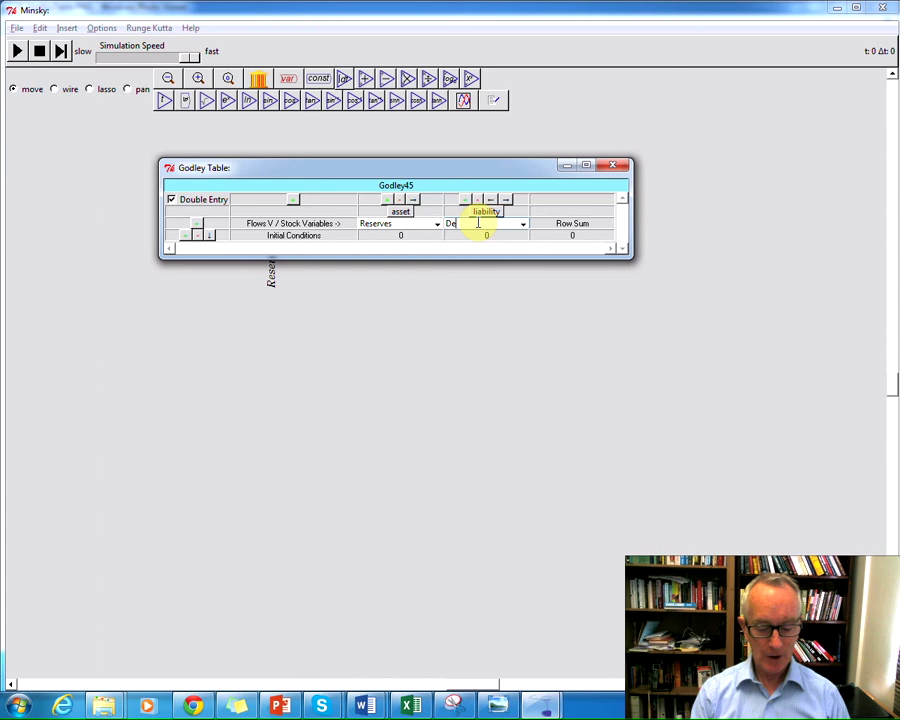
pyautogui.write('p_(Co')
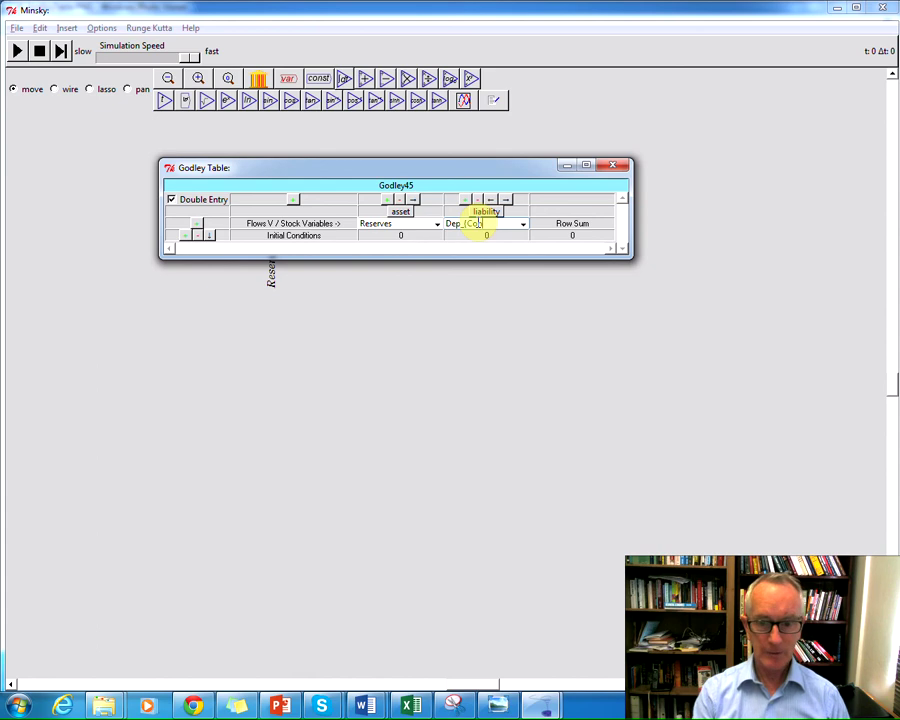
pyautogui.write('ns)')
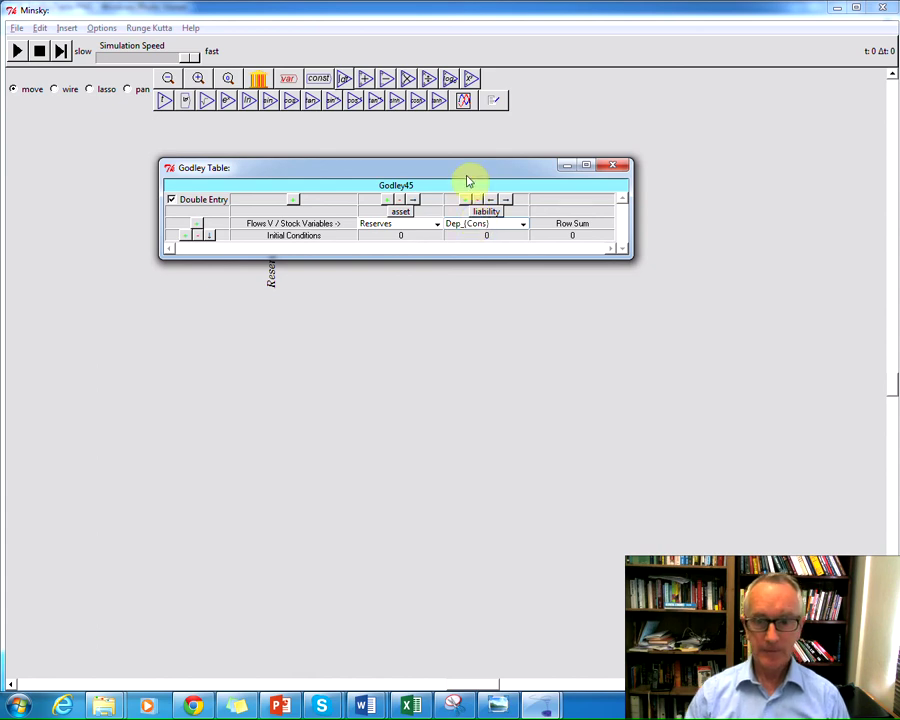
pyautogui.click(464, 200)
pyautogui.click(548, 222)
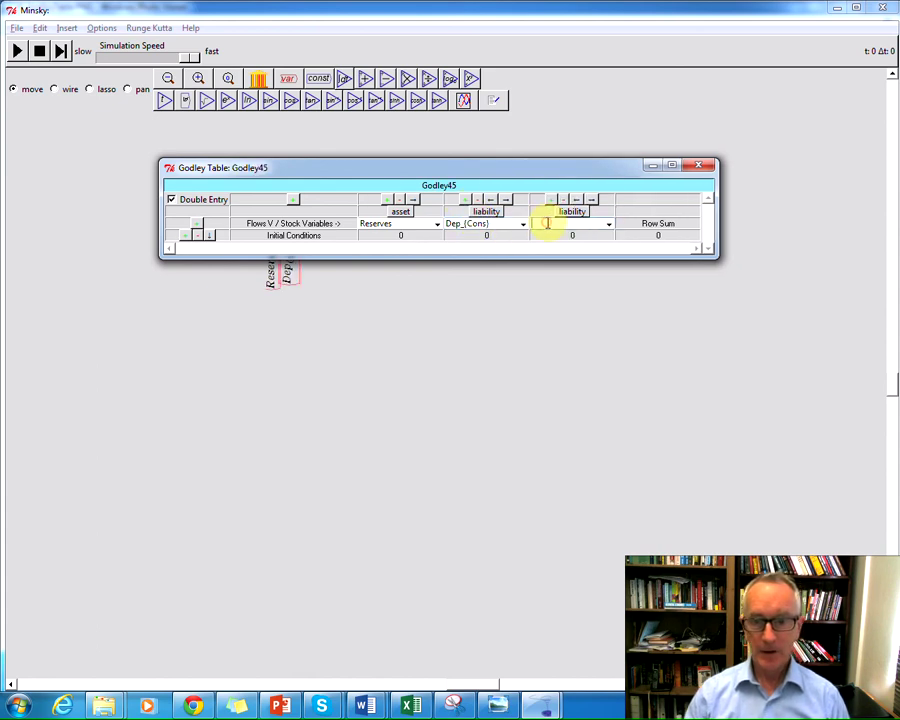
pyautogui.write('Dep_{Inv')
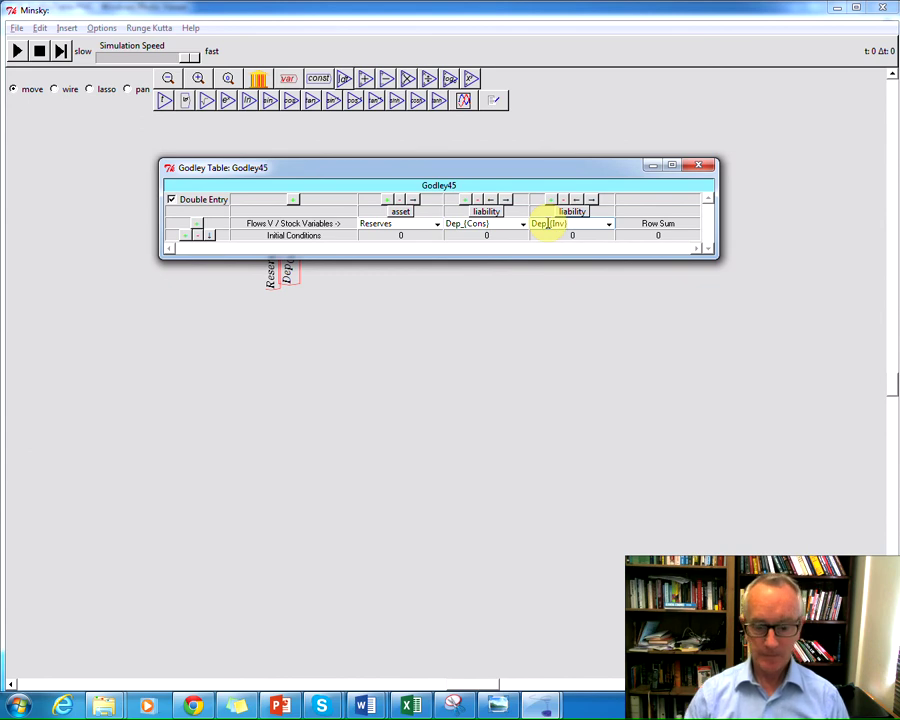
# Add a Workers liability column and a Bankers_(NW) equity column.
pyautogui.click(550, 199)
pyautogui.click(624, 222)
pyautogui.write('Workers')
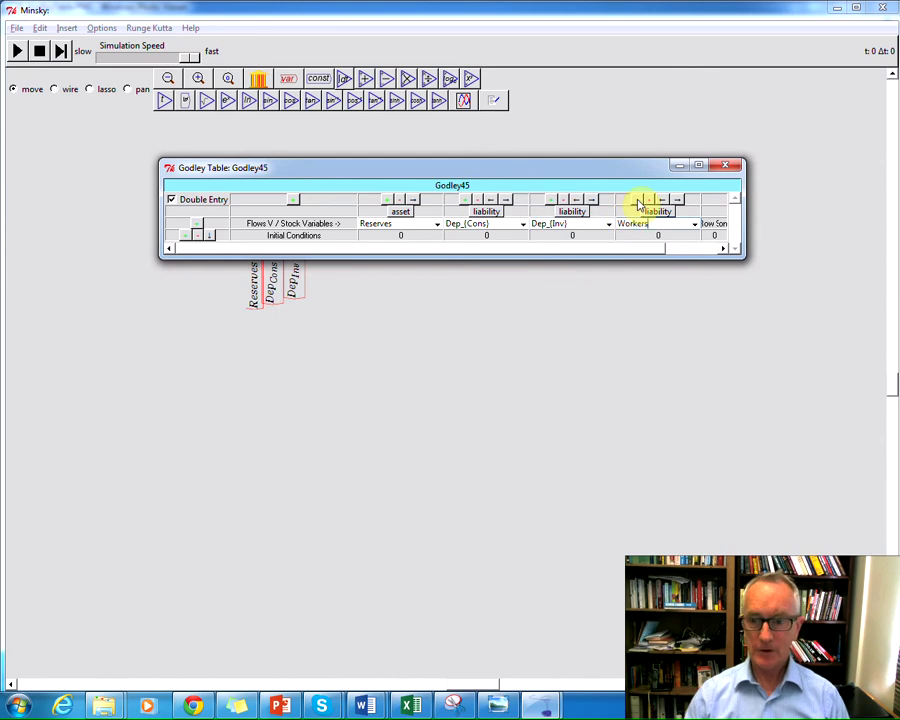
pyautogui.click(636, 199)
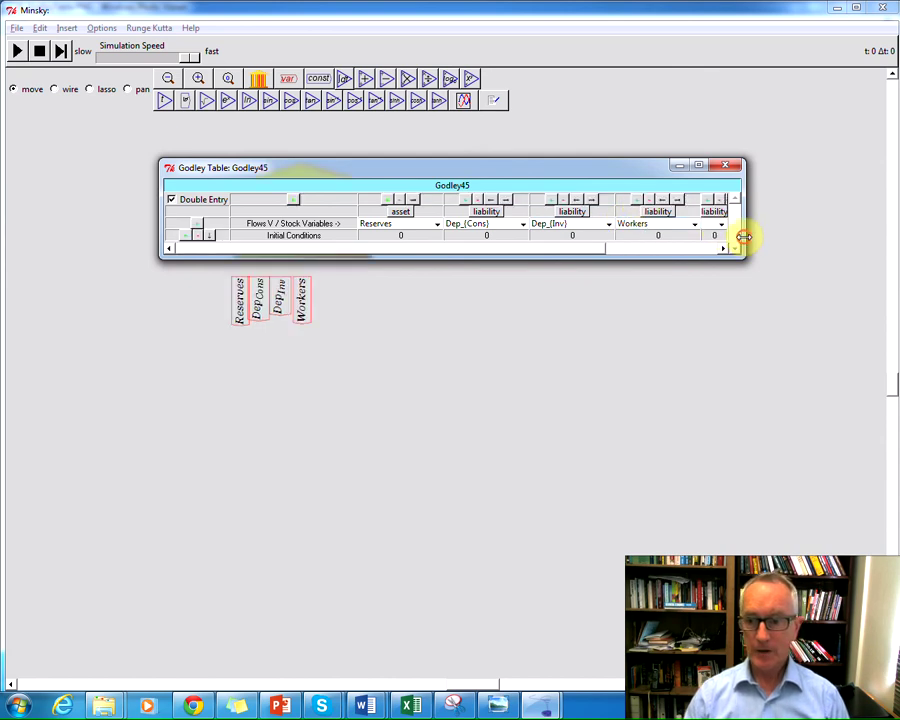
pyautogui.moveTo(745, 247); pyautogui.dragTo(834, 250)
pyautogui.click(748, 213)
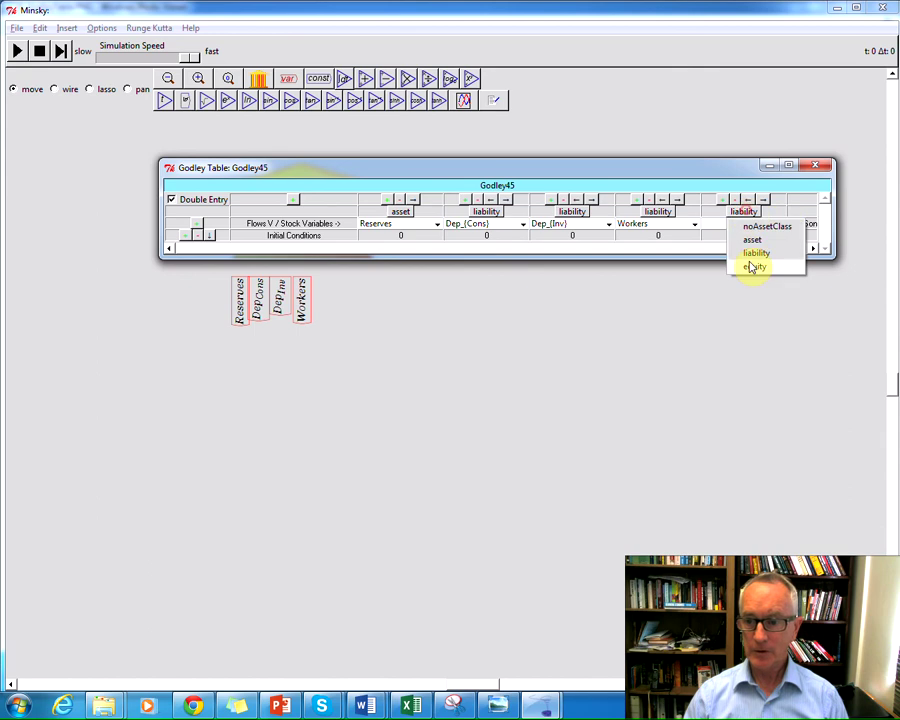
pyautogui.click(750, 264)
pyautogui.click(737, 224)
pyautogui.write('B')
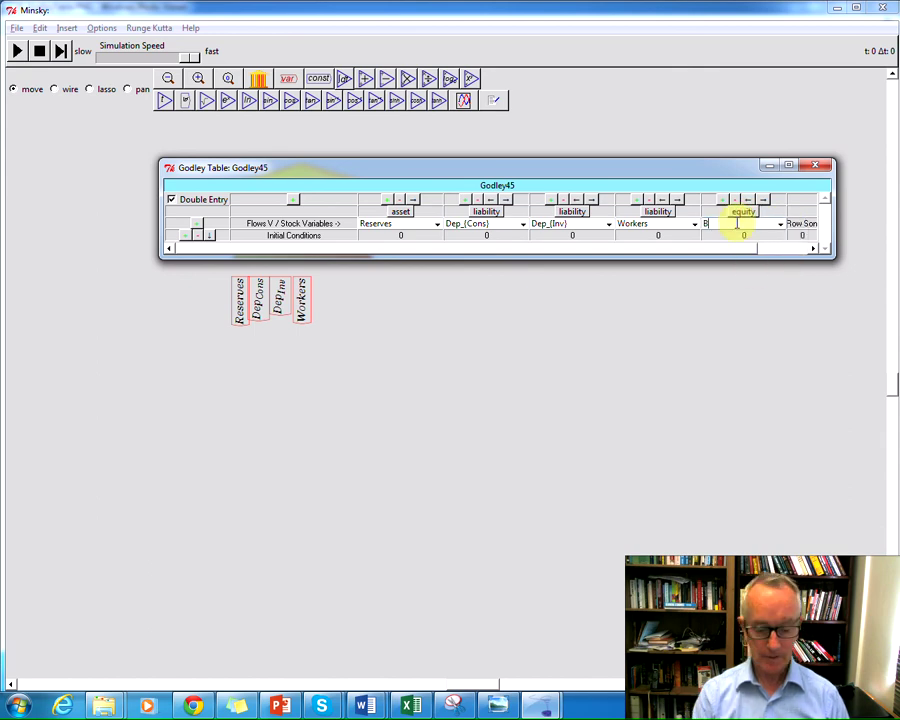
pyautogui.write('ank')
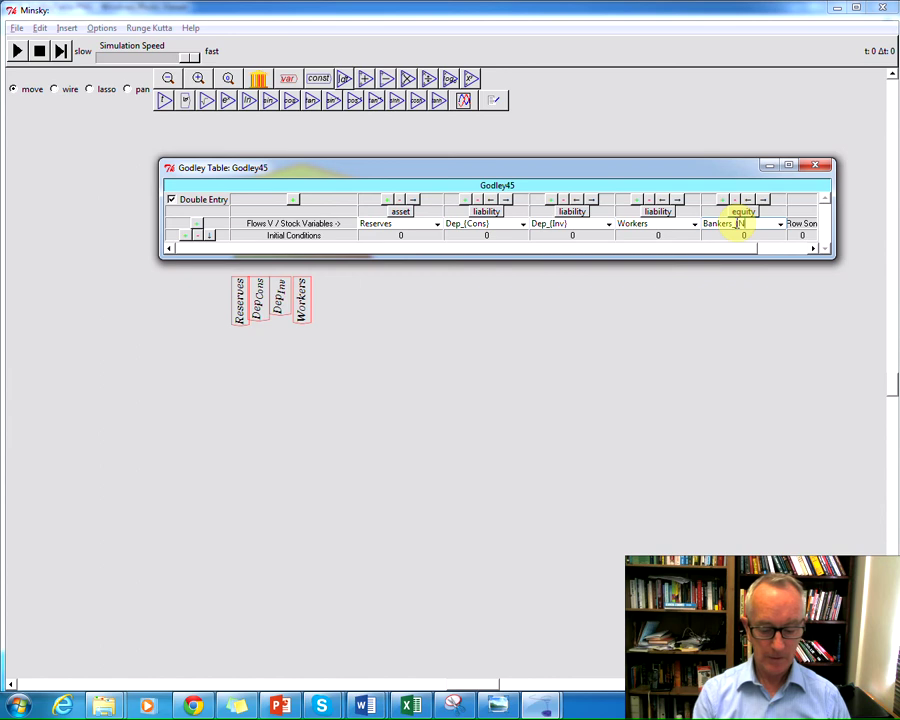
pyautogui.write('ers_(NW)')
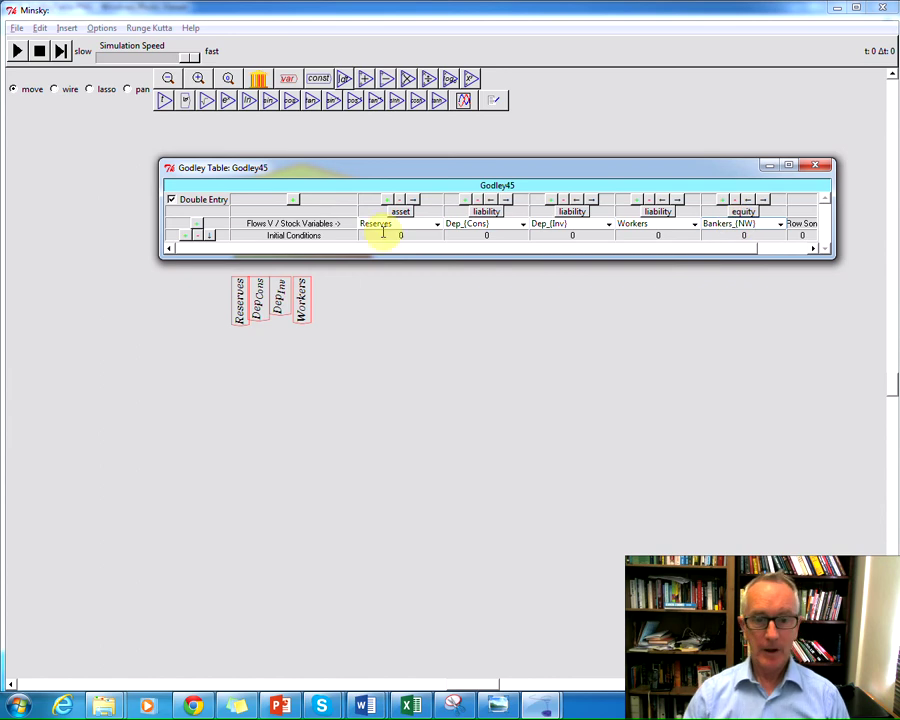
# Set the Dep_(Cons) initial condition to 100.
pyautogui.click(488, 236)
pyautogui.press('BackSpace')
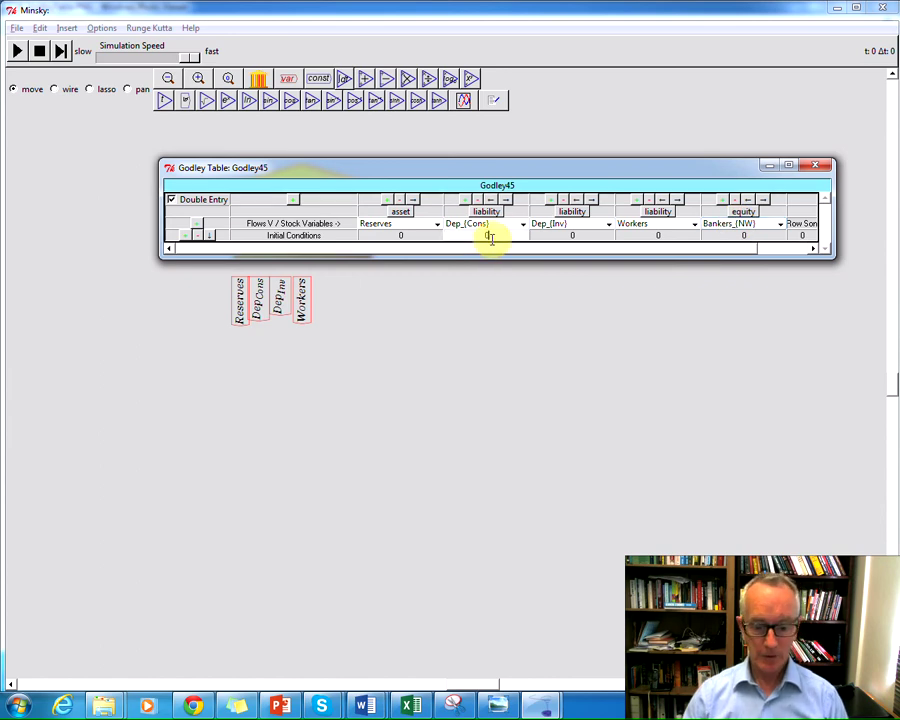
pyautogui.write('100')
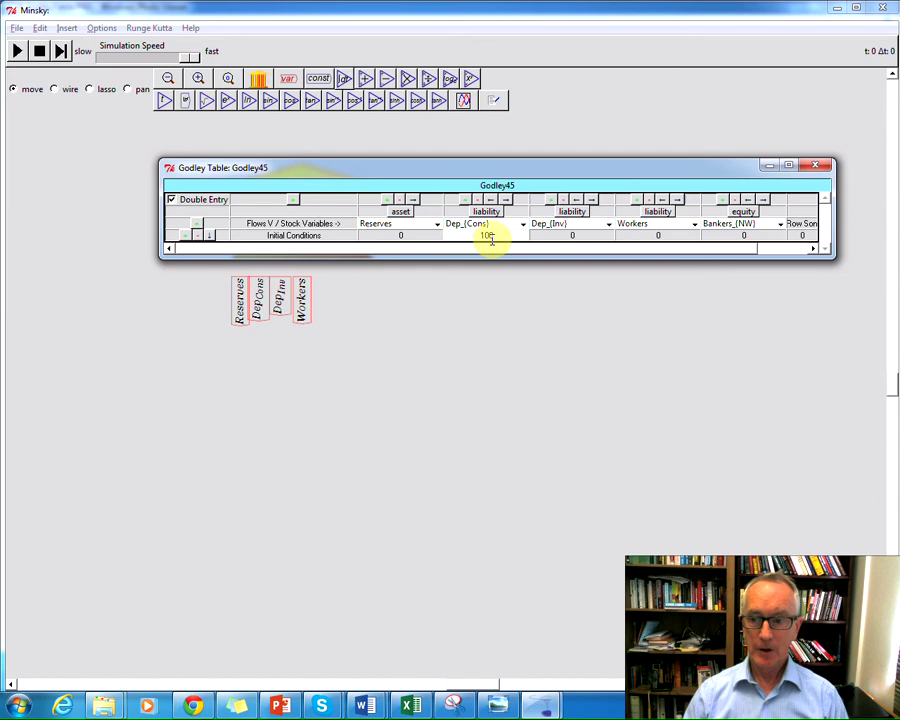
pyautogui.press('Return')
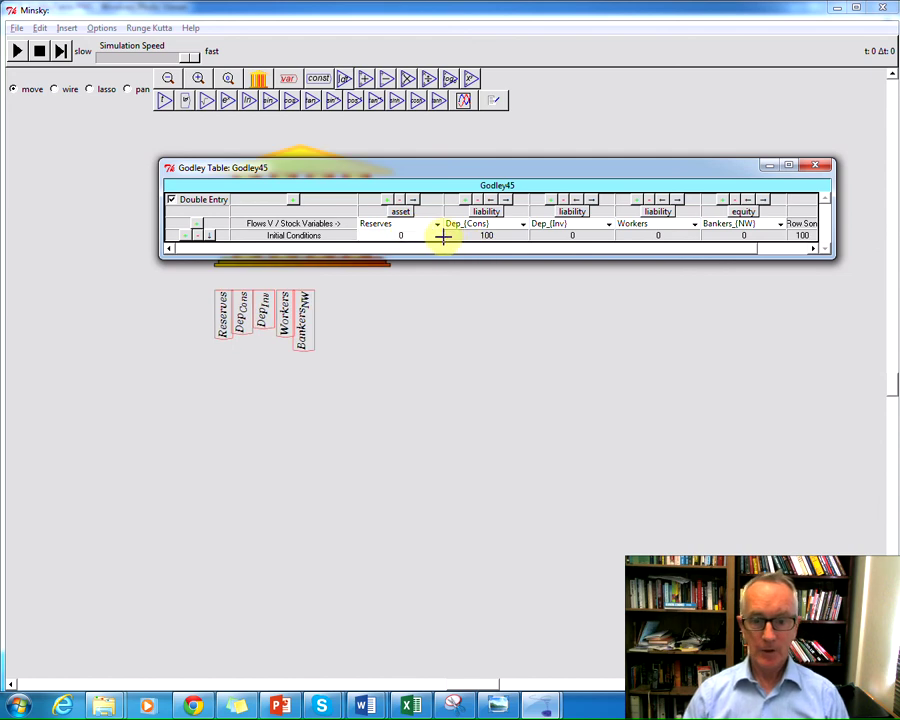
pyautogui.click(503, 235)
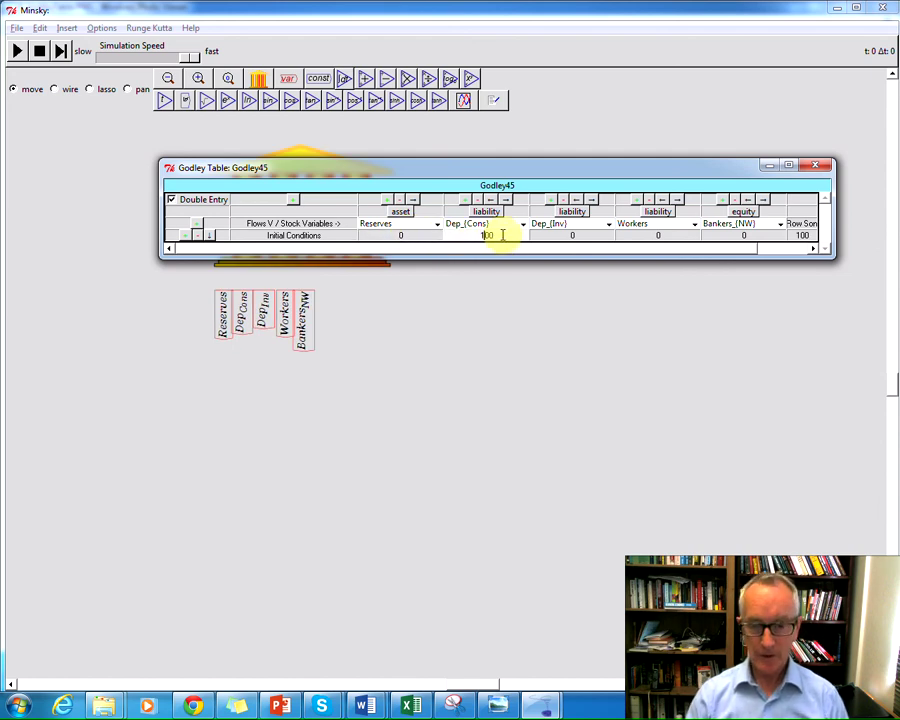
pyautogui.click(419, 235)
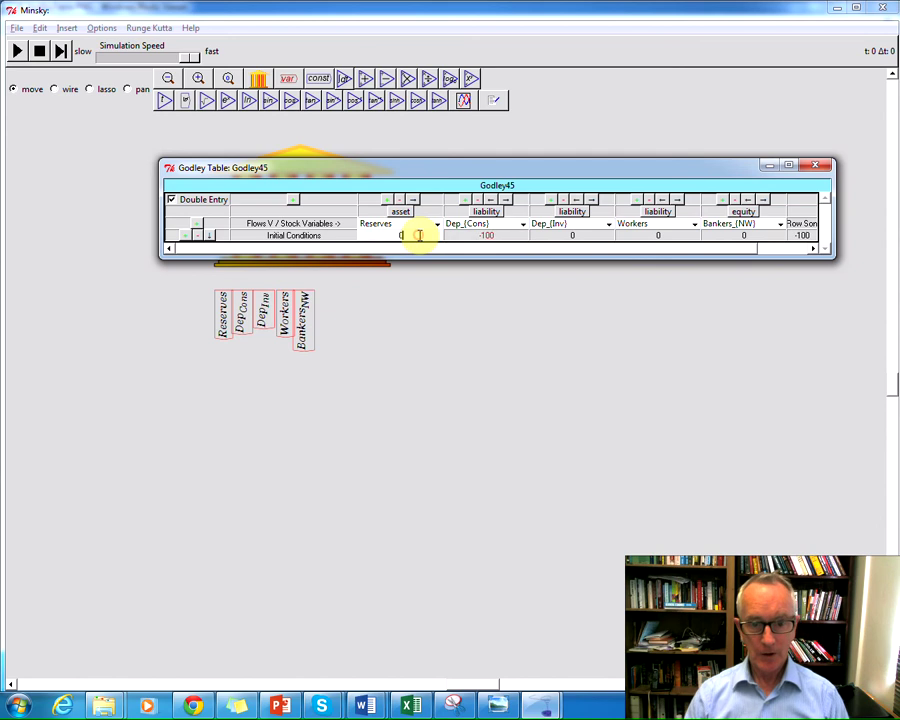
# Set Reserves' initial condition to 100, then widen the table window to show Row Sum and move it up.
pyautogui.write('100')
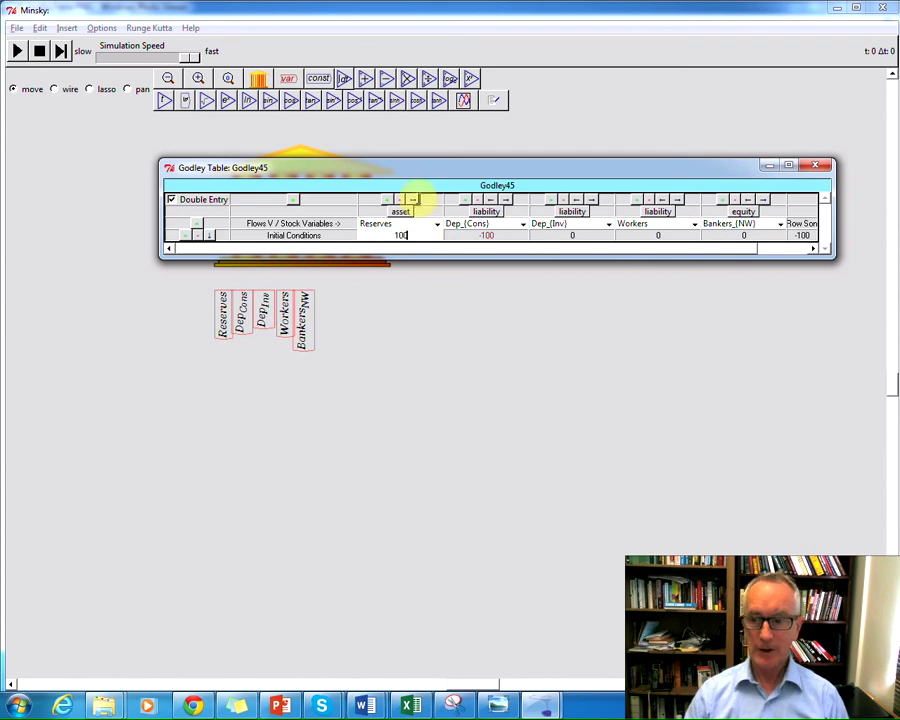
pyautogui.click(420, 166)
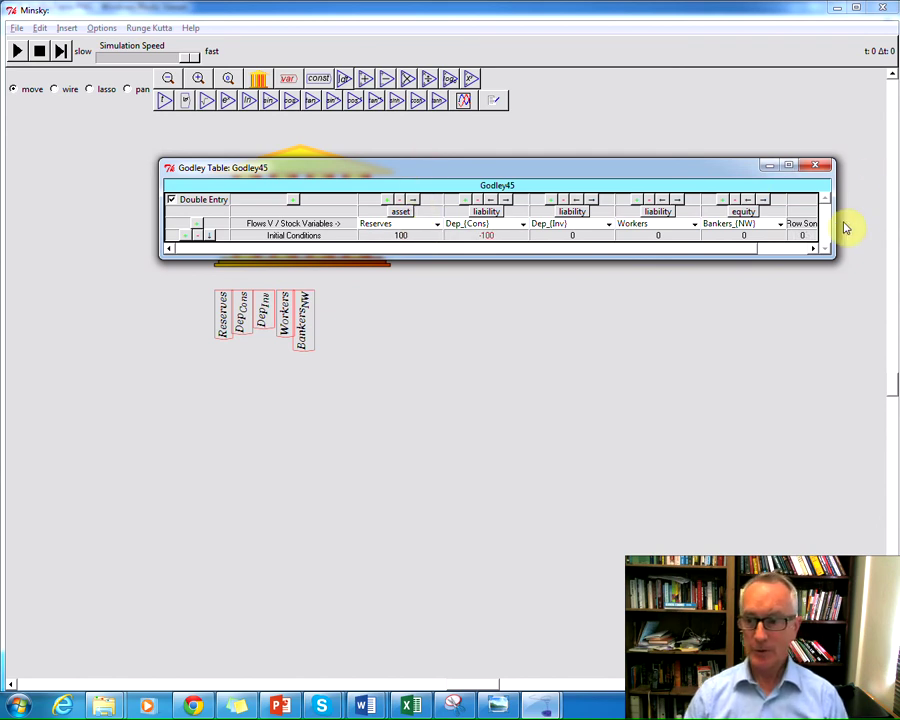
pyautogui.moveTo(852, 215); pyautogui.dragTo(868, 218)
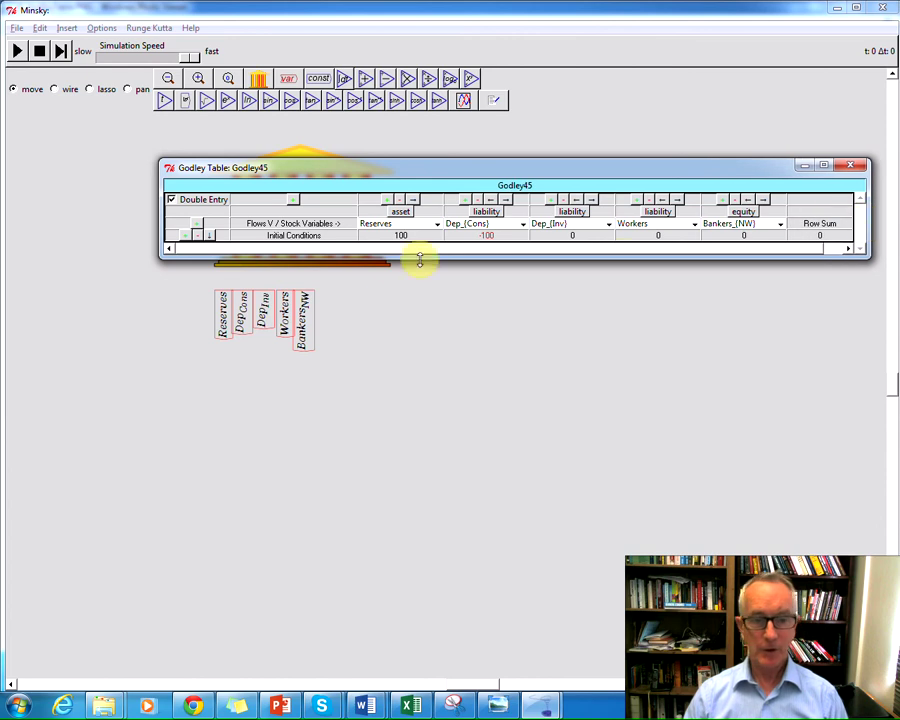
pyautogui.moveTo(207, 168); pyautogui.dragTo(163, 143)
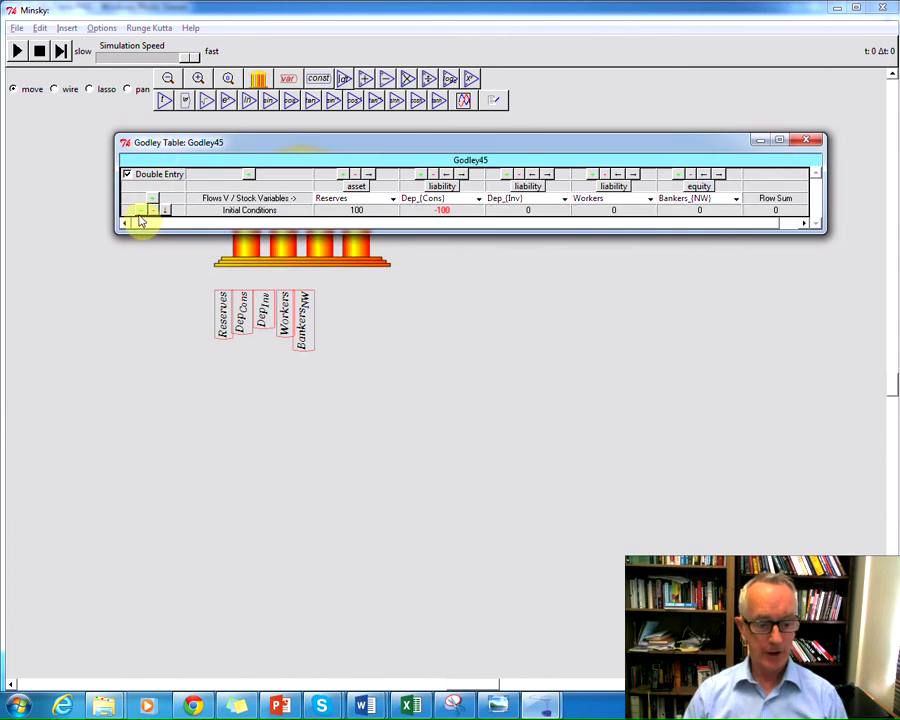
# Add a Lending row holding Lend under Dep_(Cons) and -Lend under Dep_(Inv).
pyautogui.click(152, 209)
pyautogui.click(220, 222)
pyautogui.write('Lending')
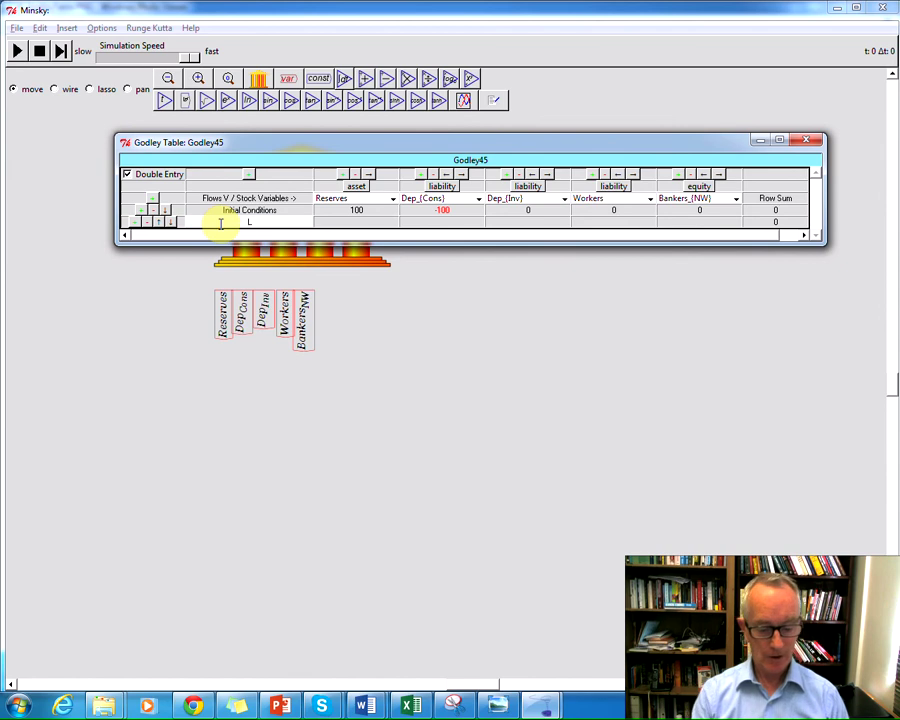
pyautogui.click(426, 224)
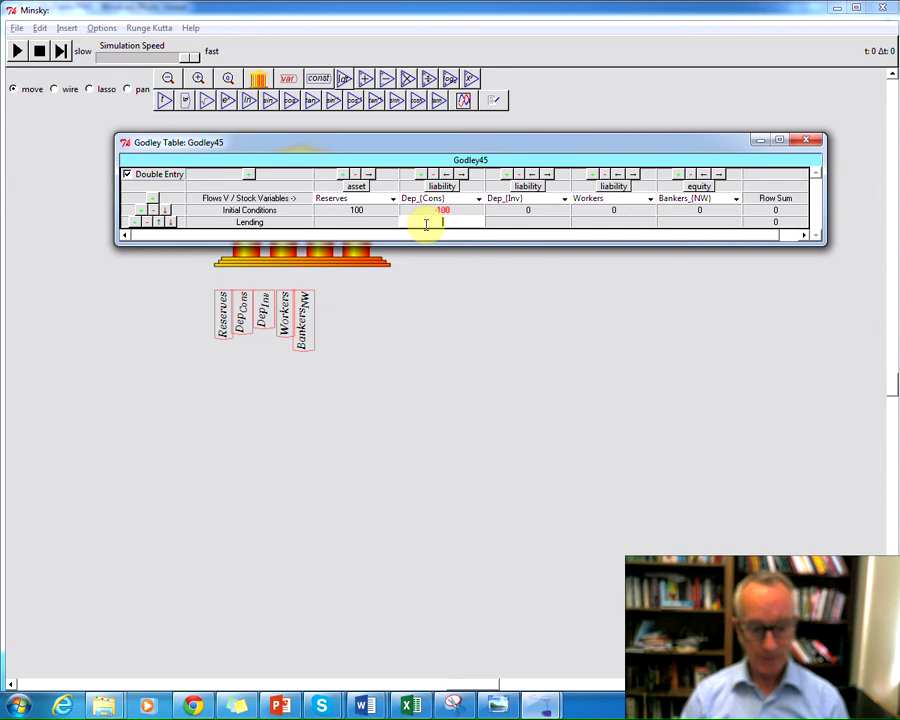
pyautogui.write('Lend')
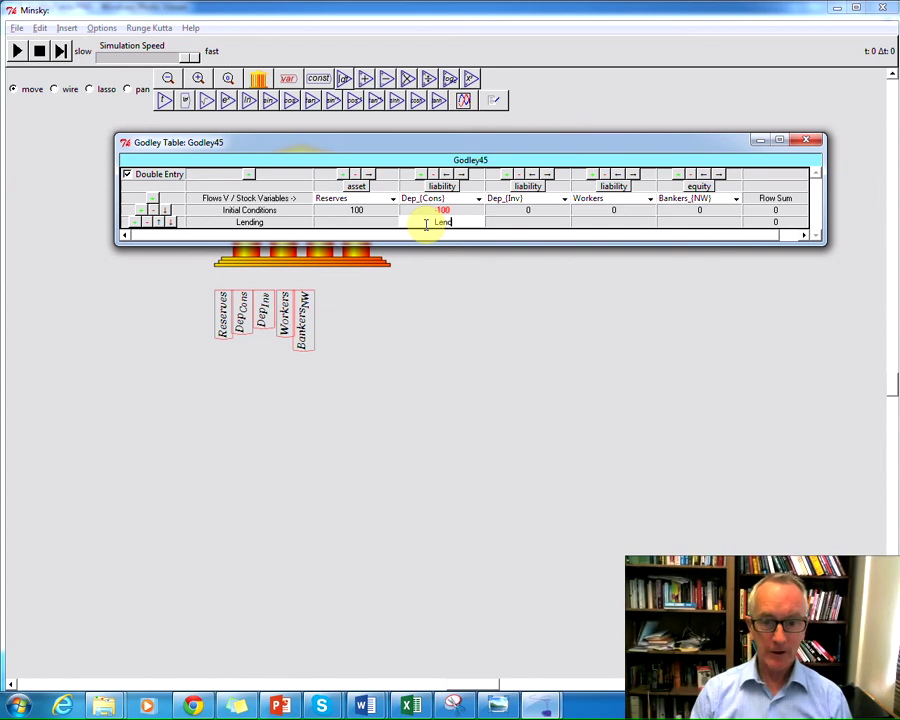
pyautogui.click(510, 218)
pyautogui.write('-Lend')
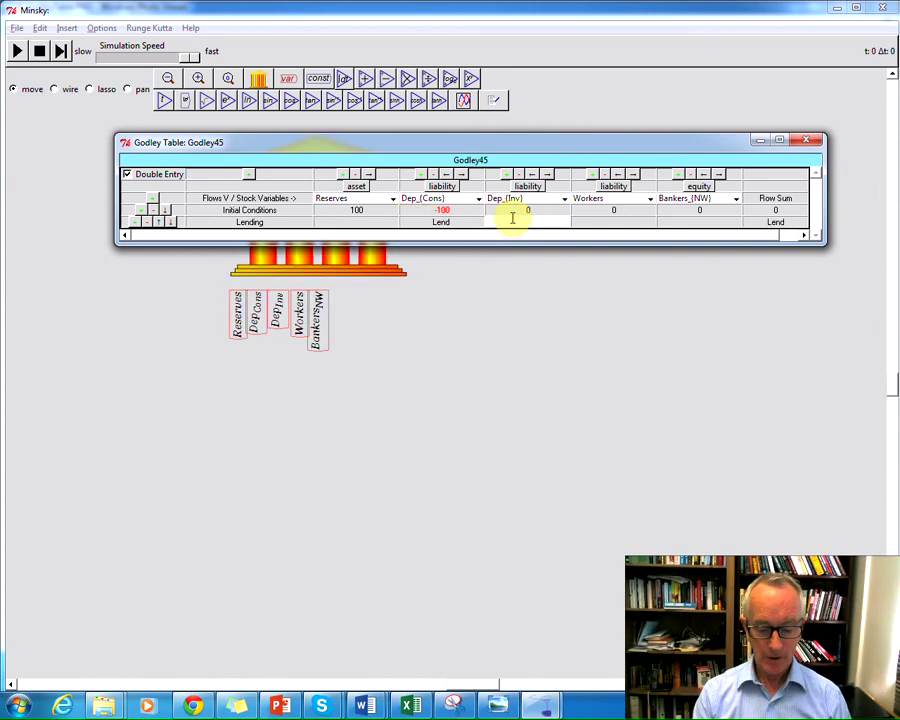
pyautogui.press('Return')
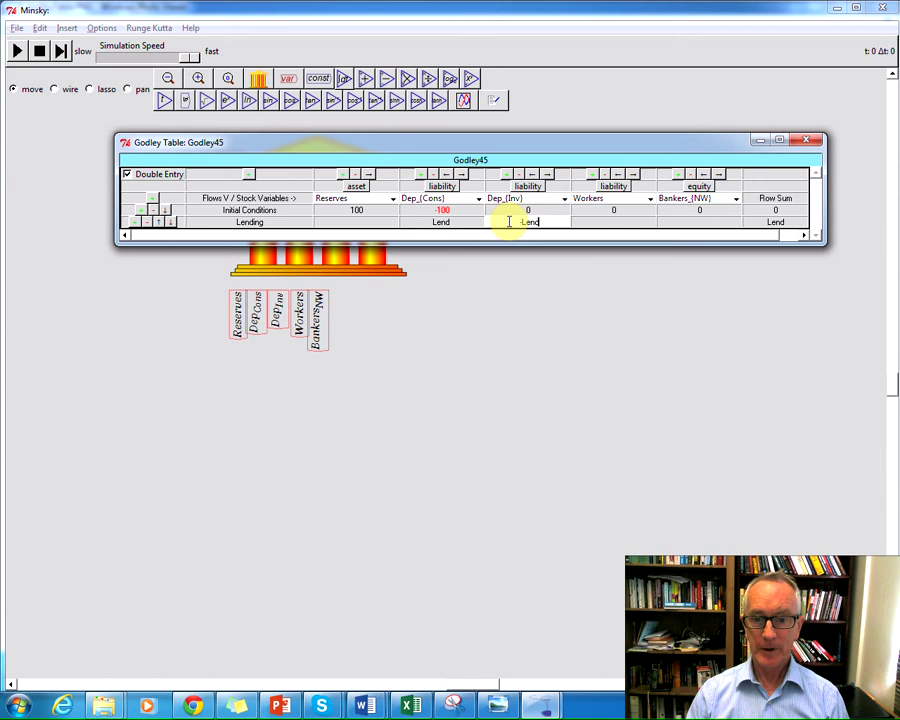
pyautogui.moveTo(125, 223)
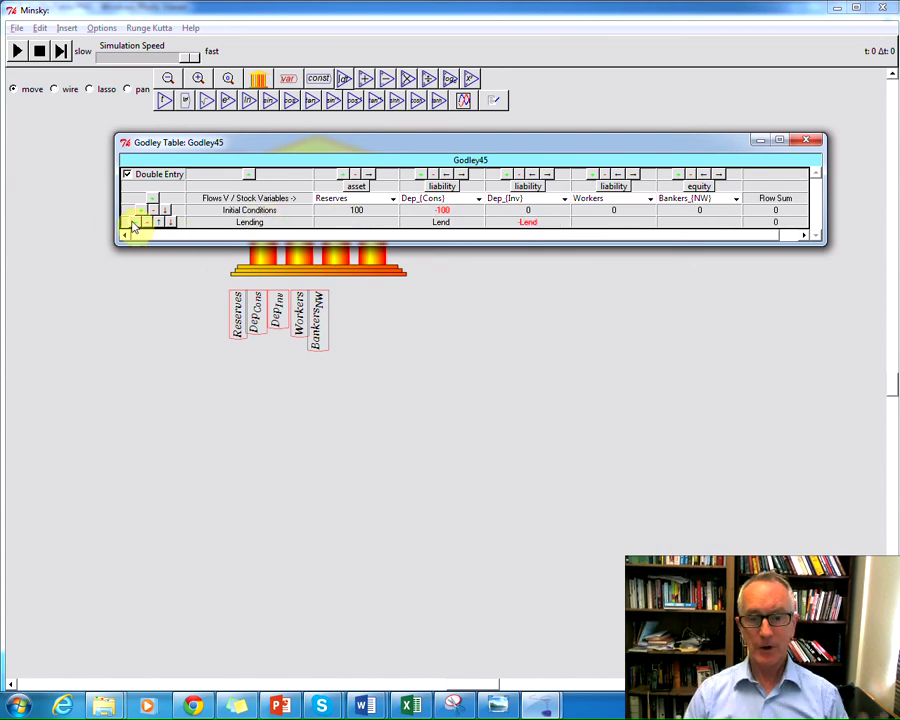
# Add an Interest payments row with Int in Dep_(Inv) and -Int in Dep_(Cons).
pyautogui.click(134, 222)
pyautogui.click(213, 234)
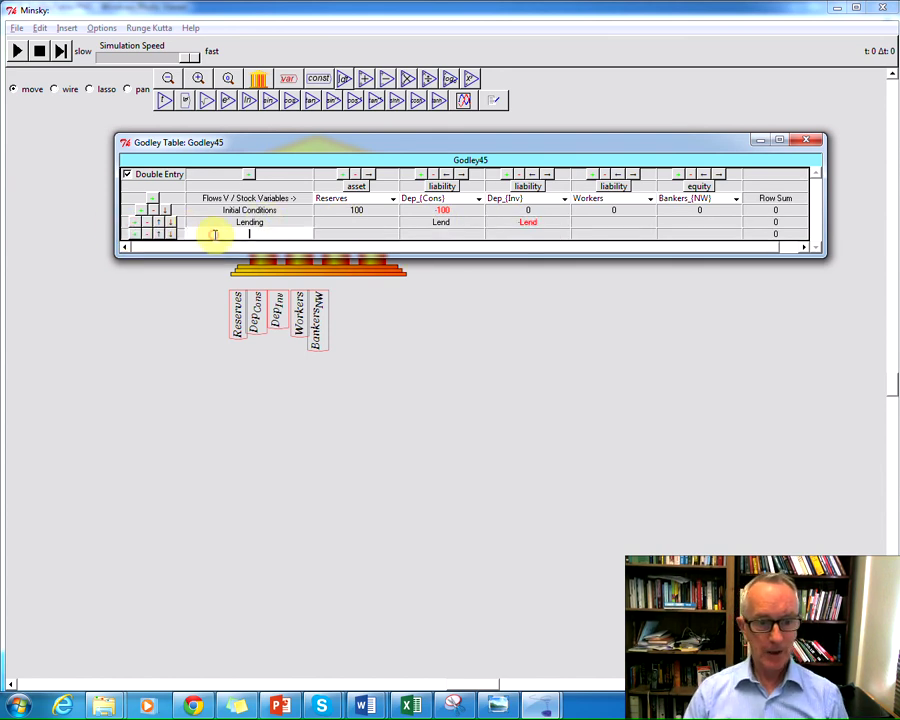
pyautogui.write('Intere')
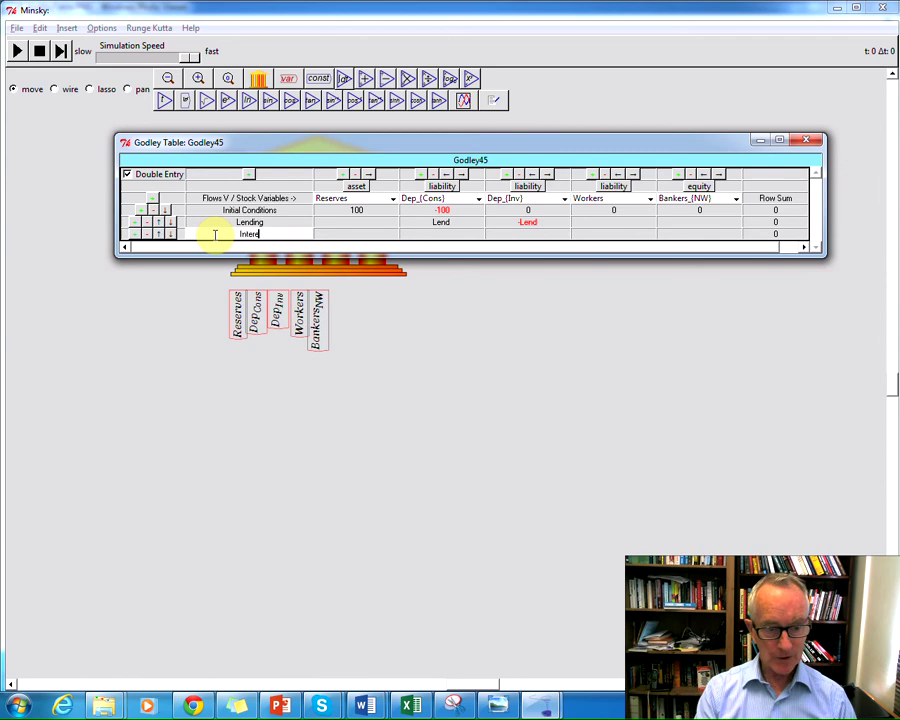
pyautogui.write('st payments')
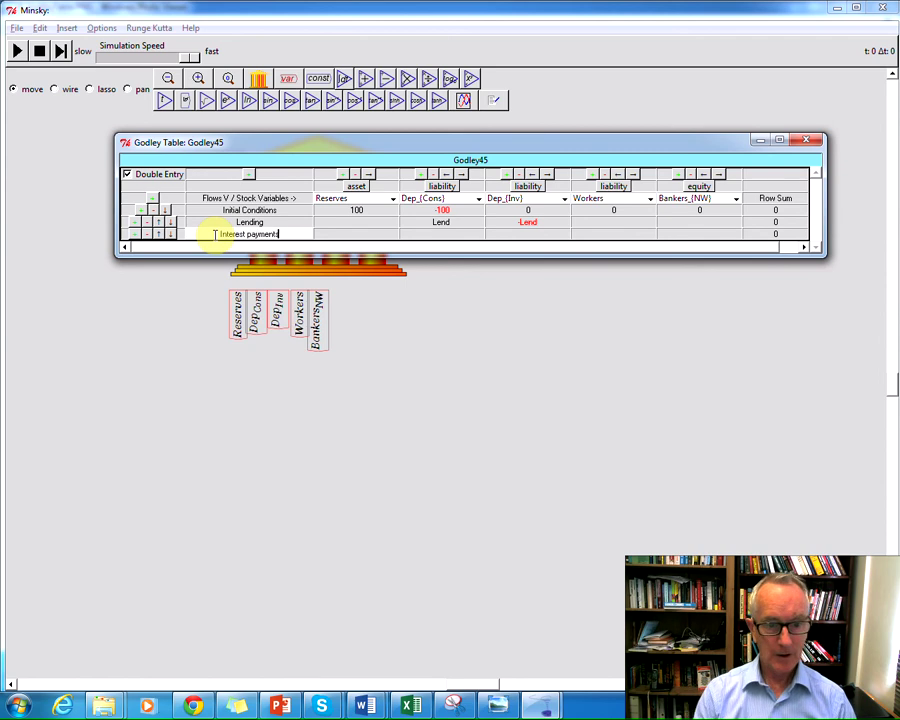
pyautogui.press('Return')
pyautogui.click(540, 231)
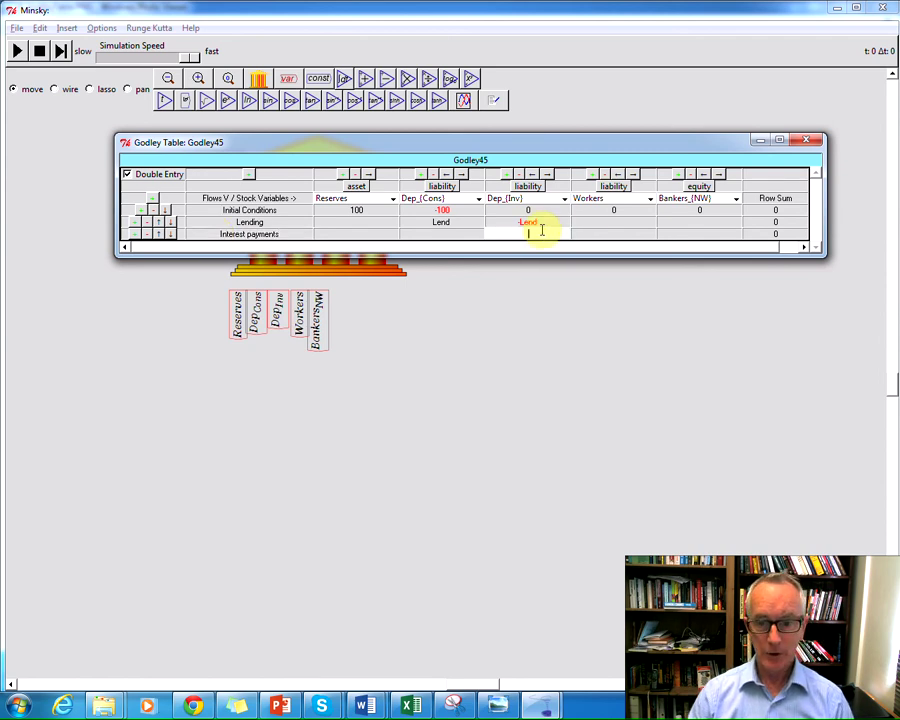
pyautogui.click(446, 232)
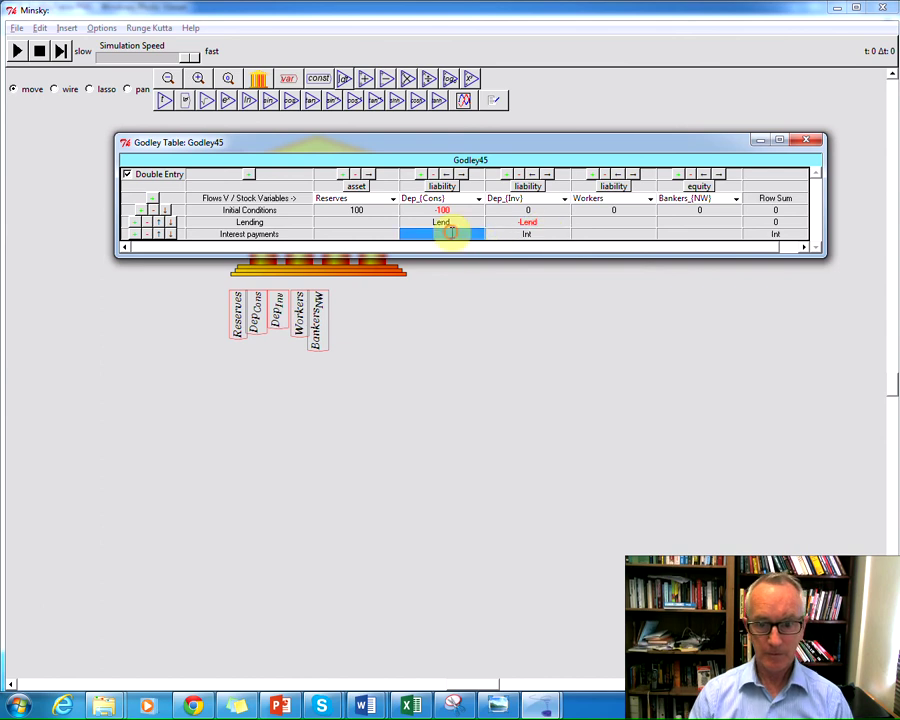
pyautogui.write('-Int')
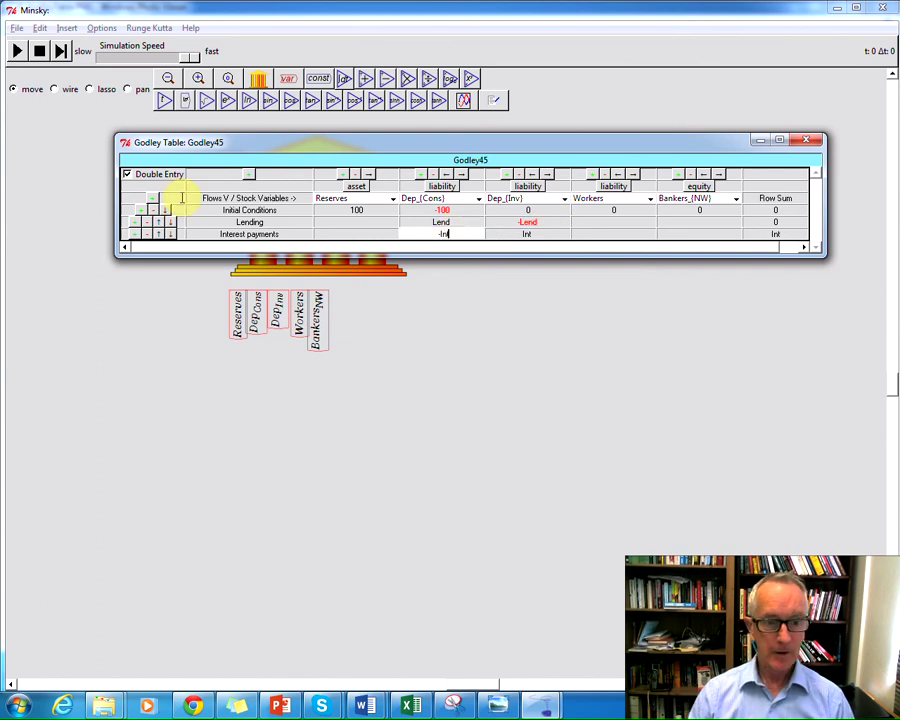
pyautogui.press('Return')
# Add a Repayment row with Repay in Dep_(Inv) and -Repay in Dep_(Cons).
pyautogui.click(133, 235)
pyautogui.click(211, 244)
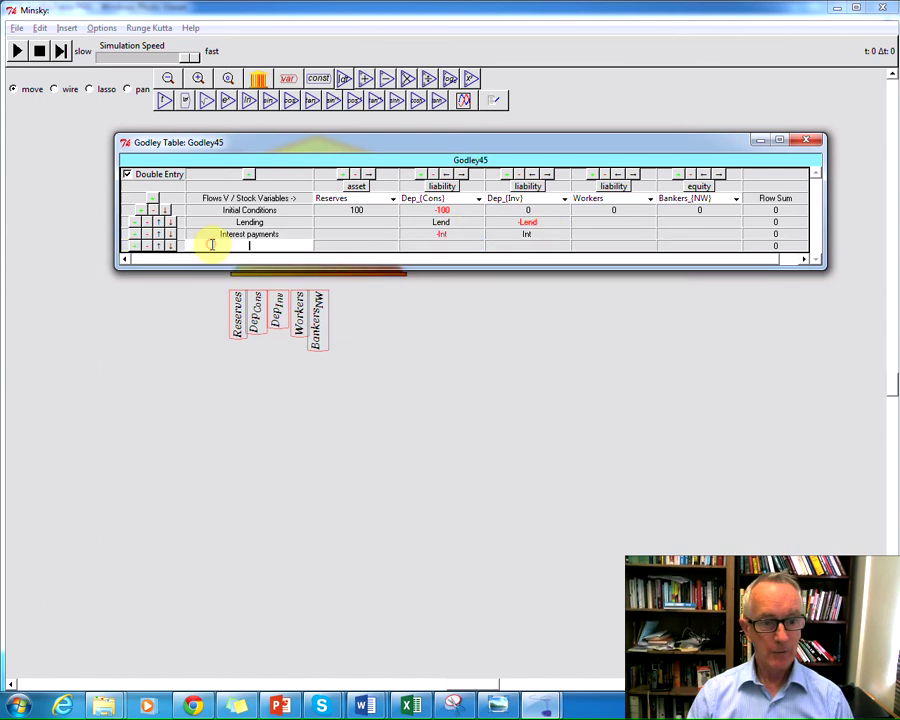
pyautogui.write('Repayment')
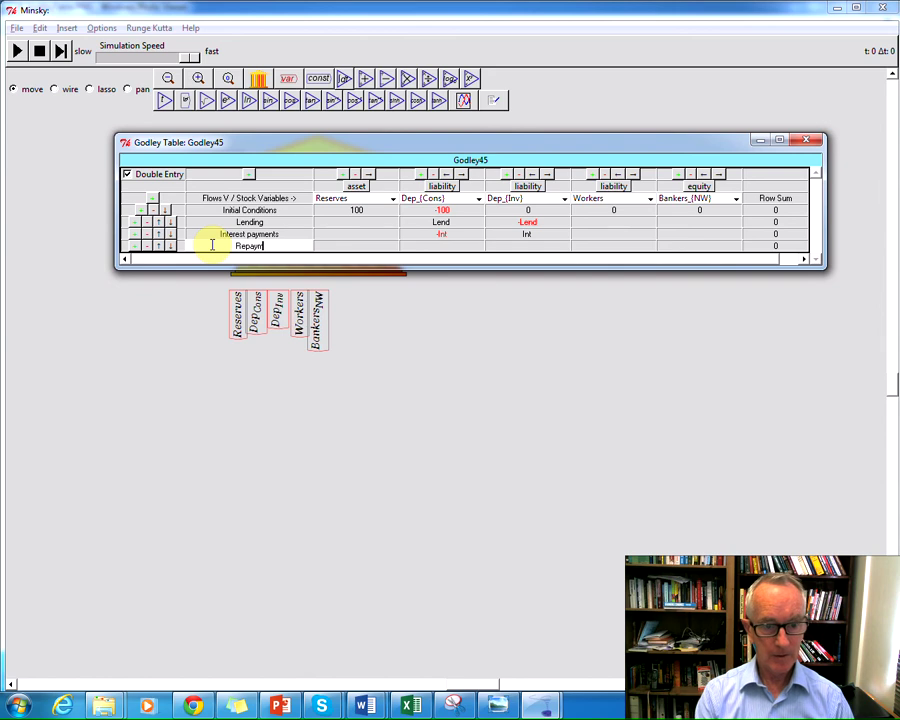
pyautogui.click(528, 246)
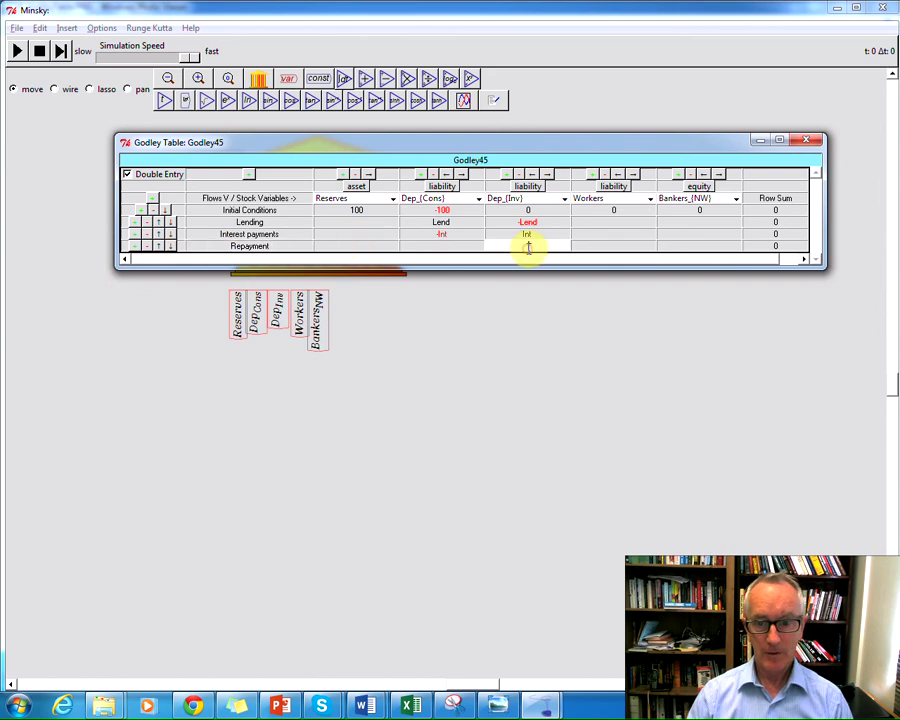
pyautogui.write('Repay')
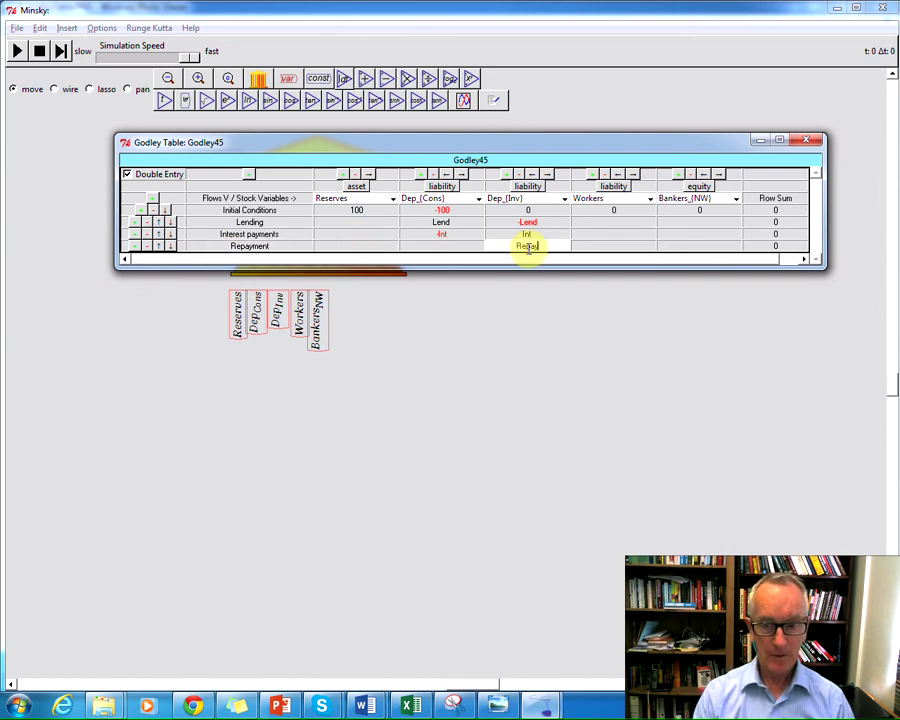
pyautogui.press('Return')
pyautogui.click(442, 246)
pyautogui.write('-R')
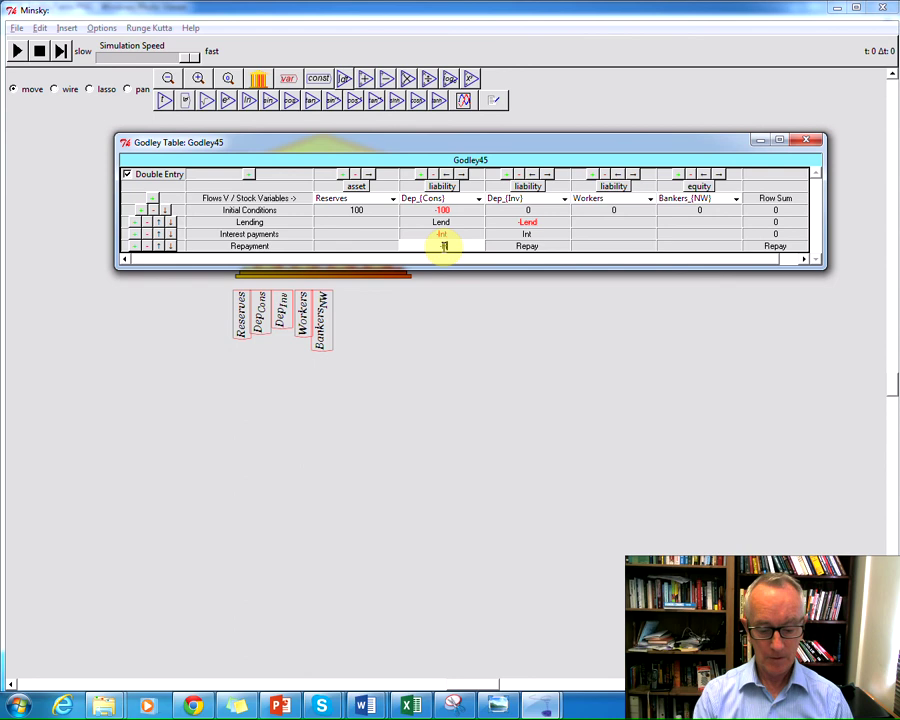
pyautogui.write('epay')
pyautogui.press('Return')
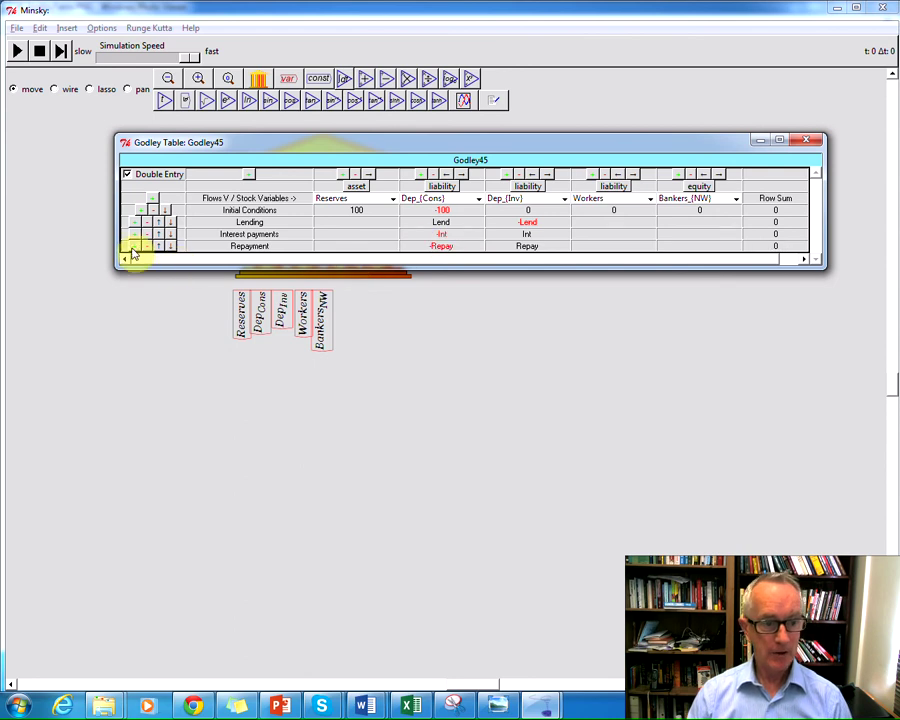
# Add an Intermediation Fee row with Int_{Fee} under Dep_(Cons) and -Int_{Fee} under Bankers_(NW).
pyautogui.click(133, 248)
pyautogui.click(224, 257)
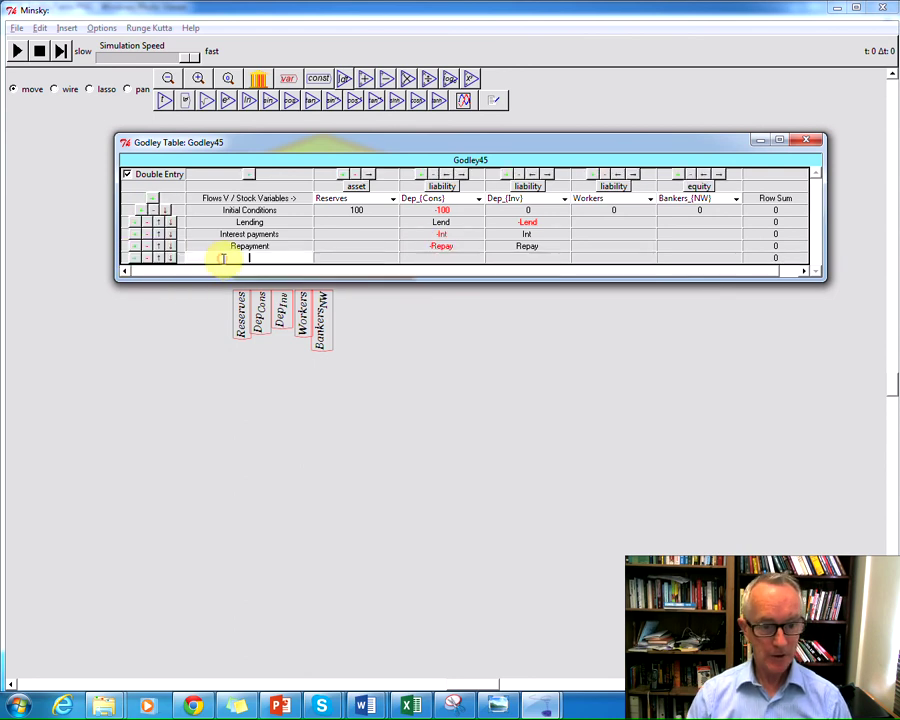
pyautogui.write('In')
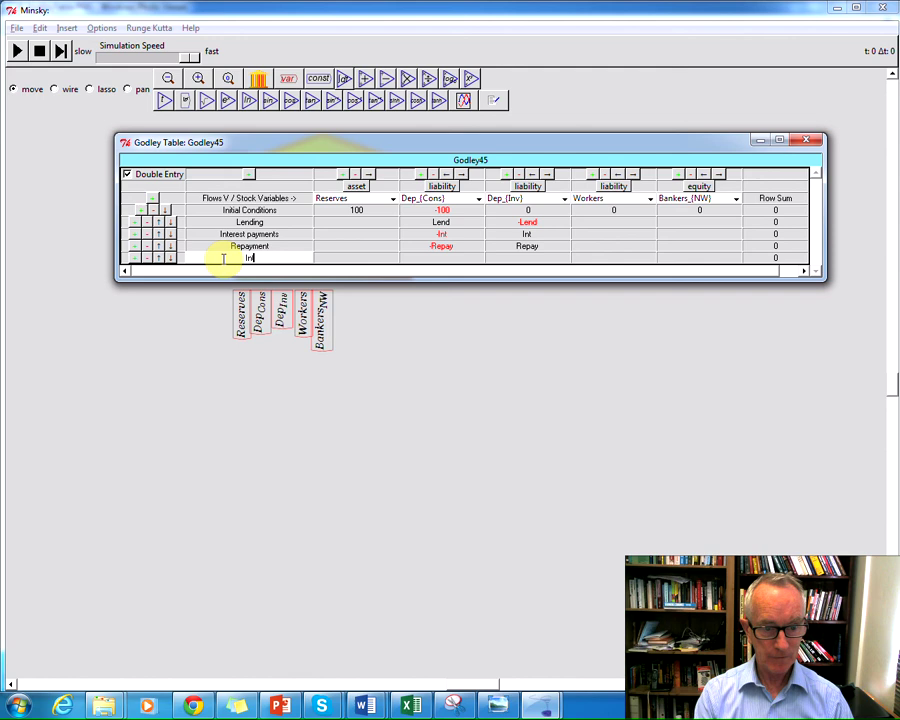
pyautogui.write('termediatio')
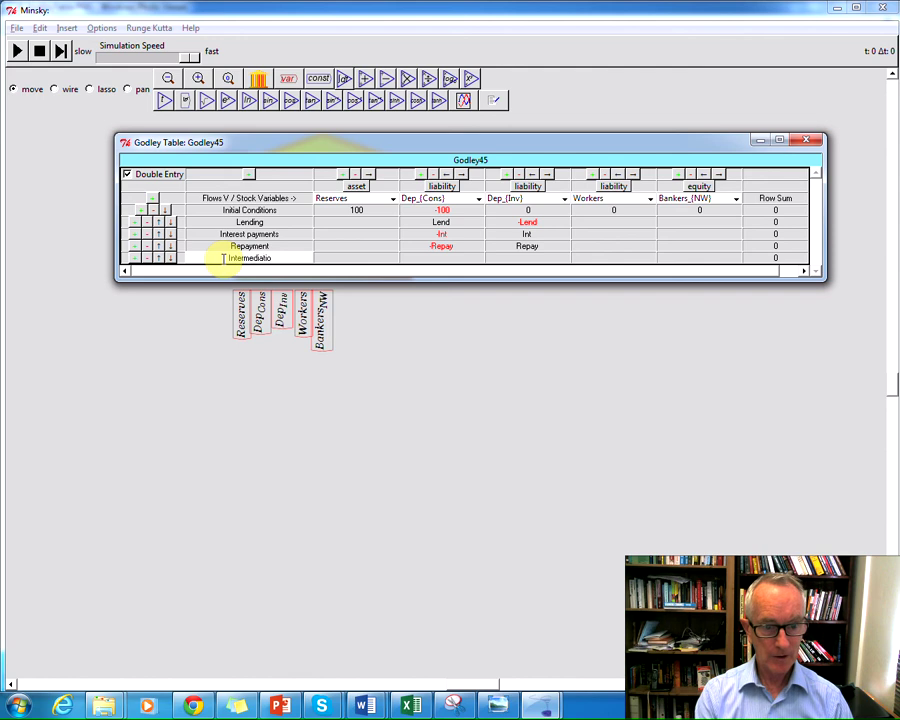
pyautogui.write('n Fee')
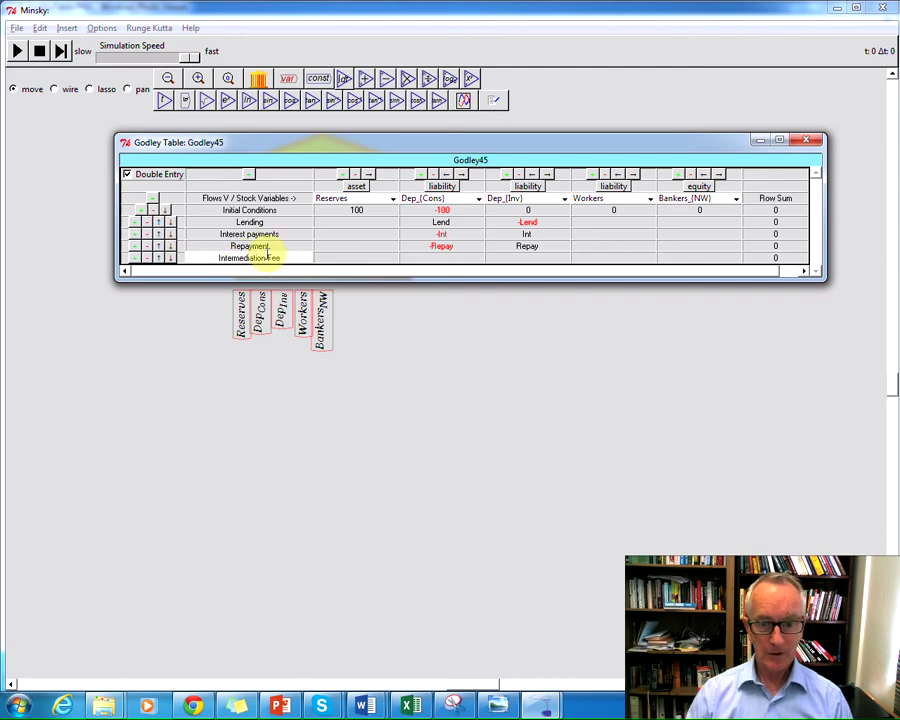
pyautogui.press('Return')
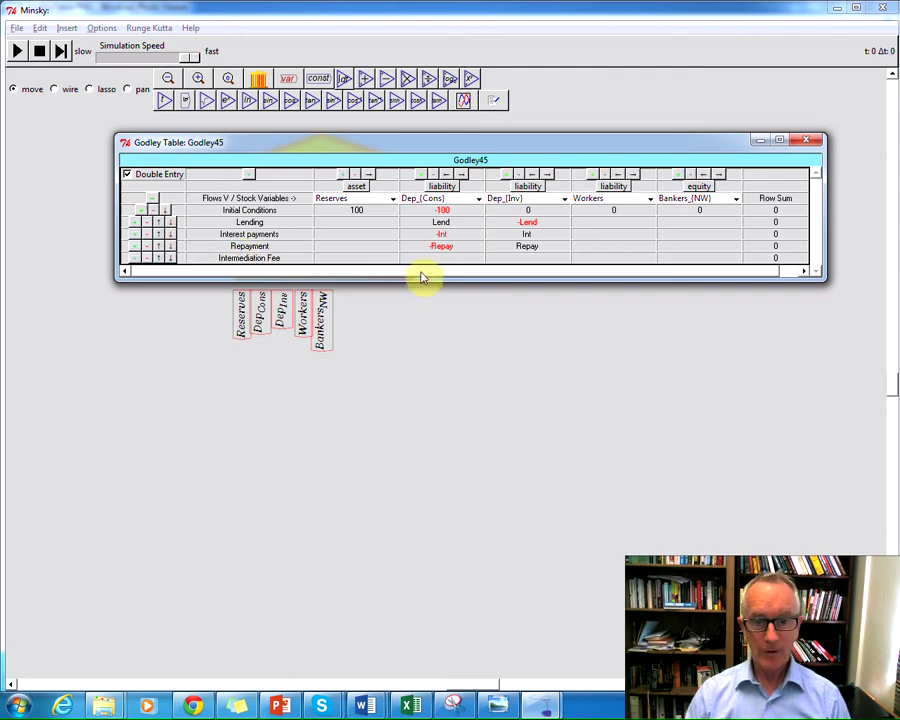
pyautogui.click(458, 258)
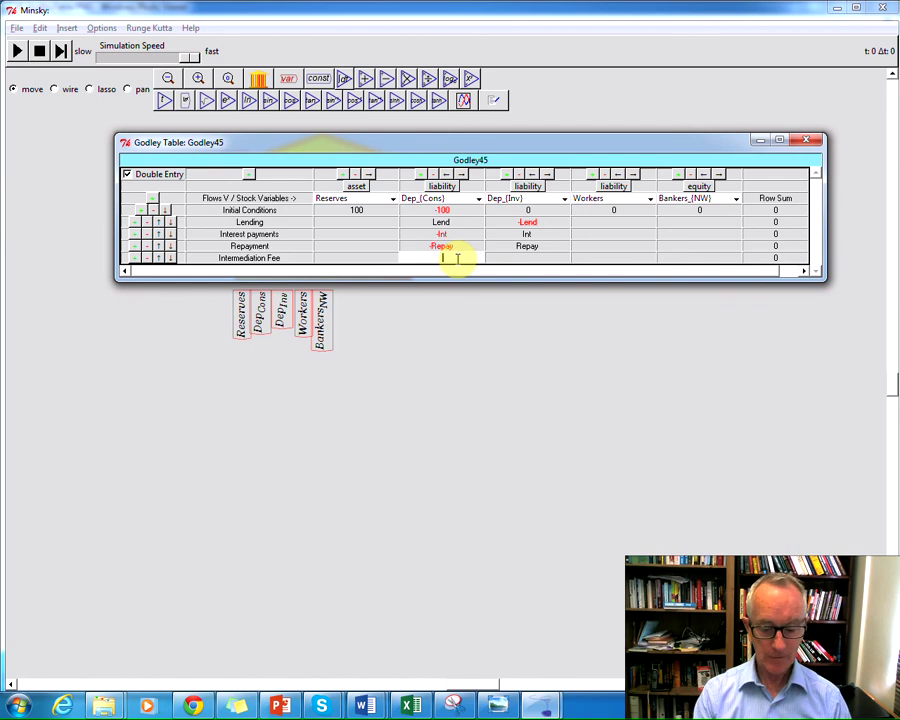
pyautogui.write('Int_{Fee}')
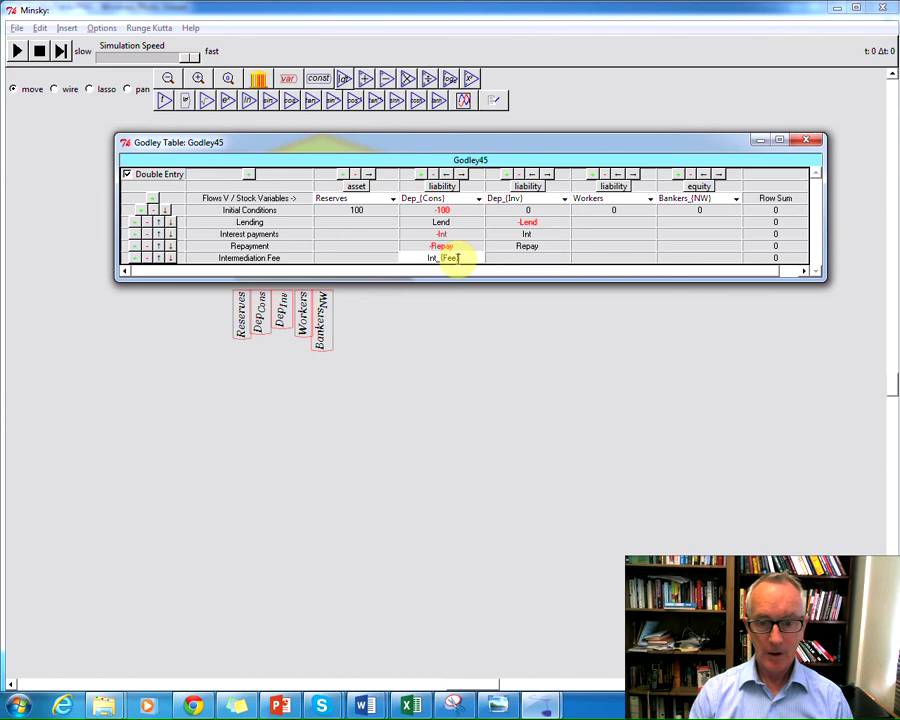
pyautogui.press('Return')
pyautogui.click(680, 259)
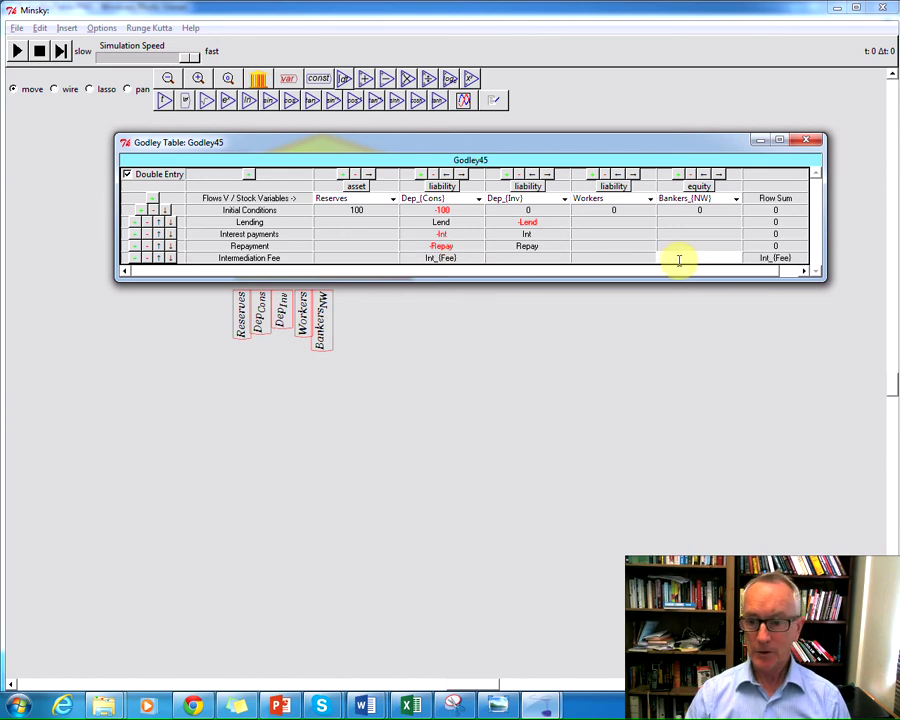
pyautogui.write('-Int_{')
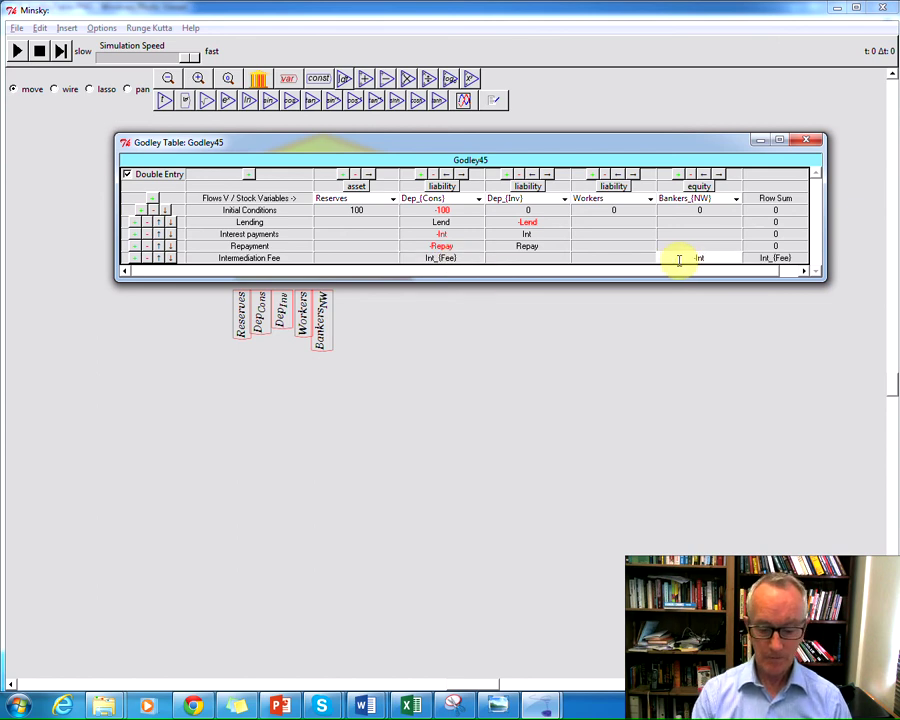
pyautogui.write('Fee')
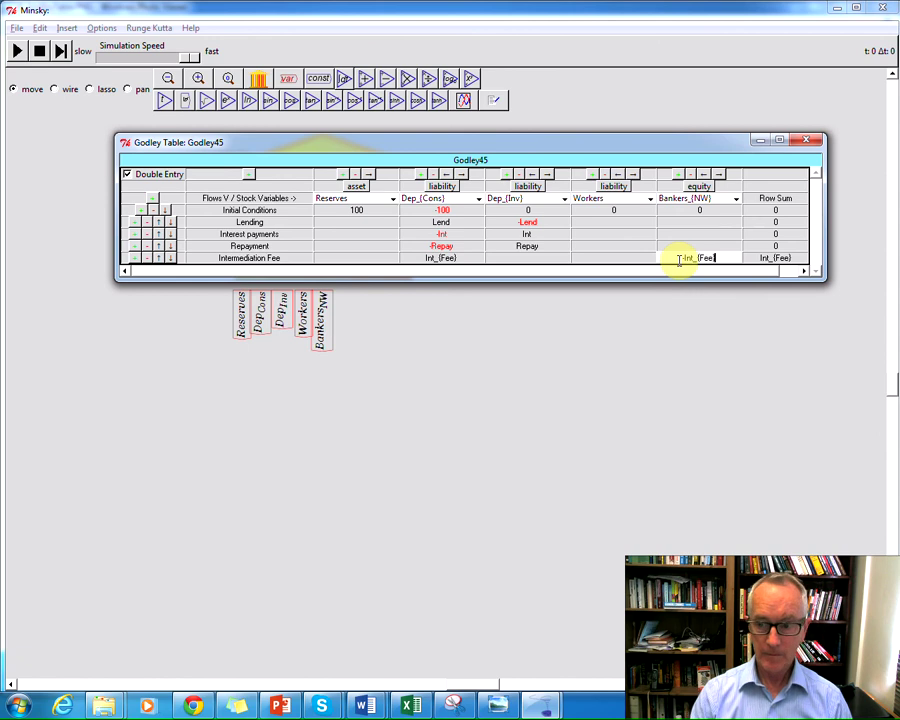
pyautogui.write('}')
pyautogui.click(678, 244)
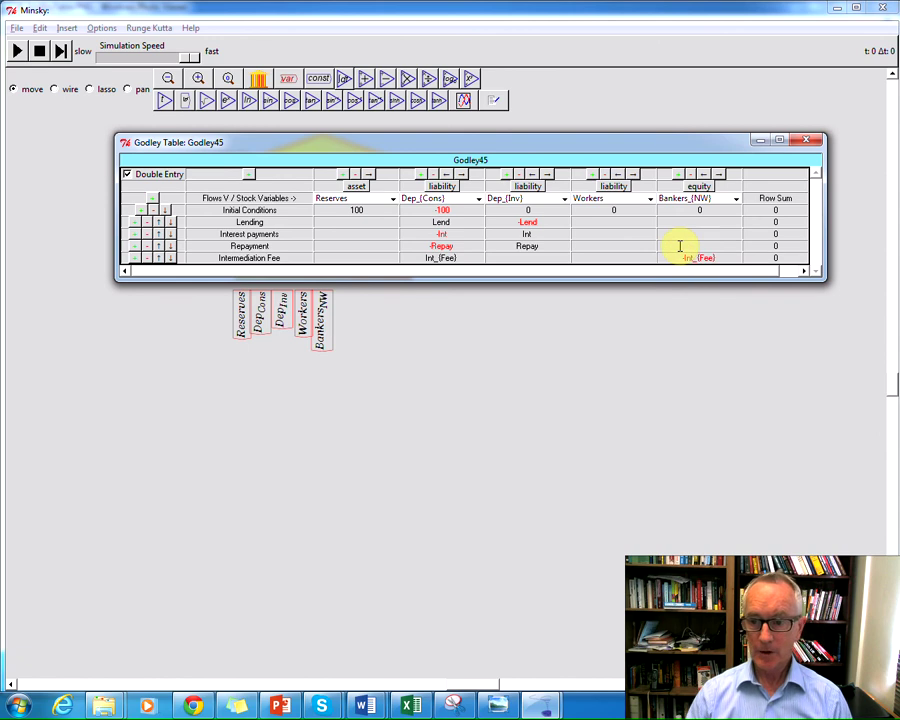
# Close the bank's Godley table window.
pyautogui.click(615, 339)
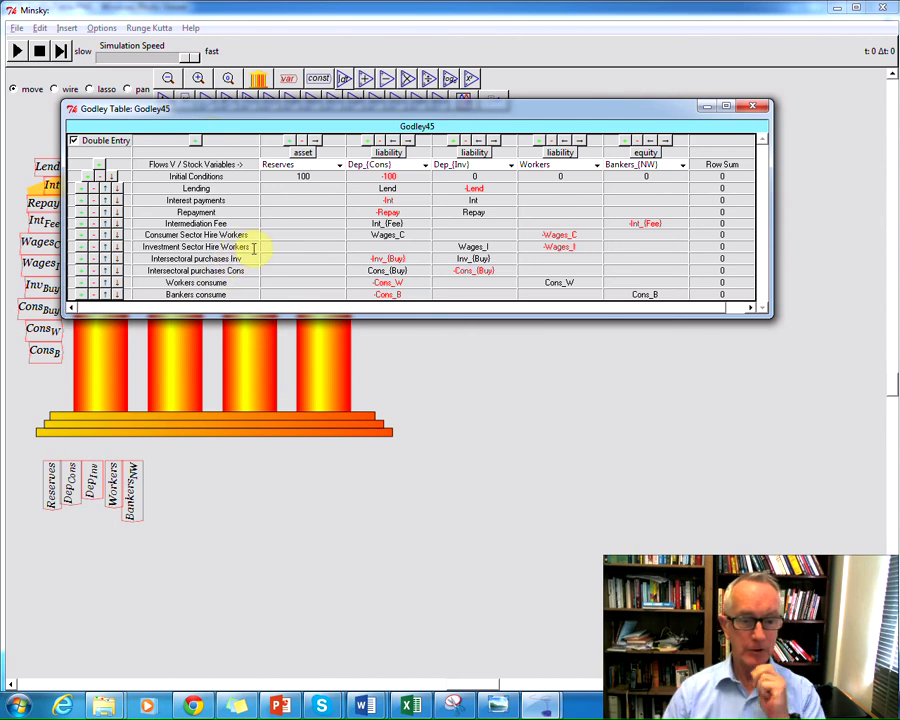
# Place a new Godley table and rename it Cons Sector.
pyautogui.click(485, 412)
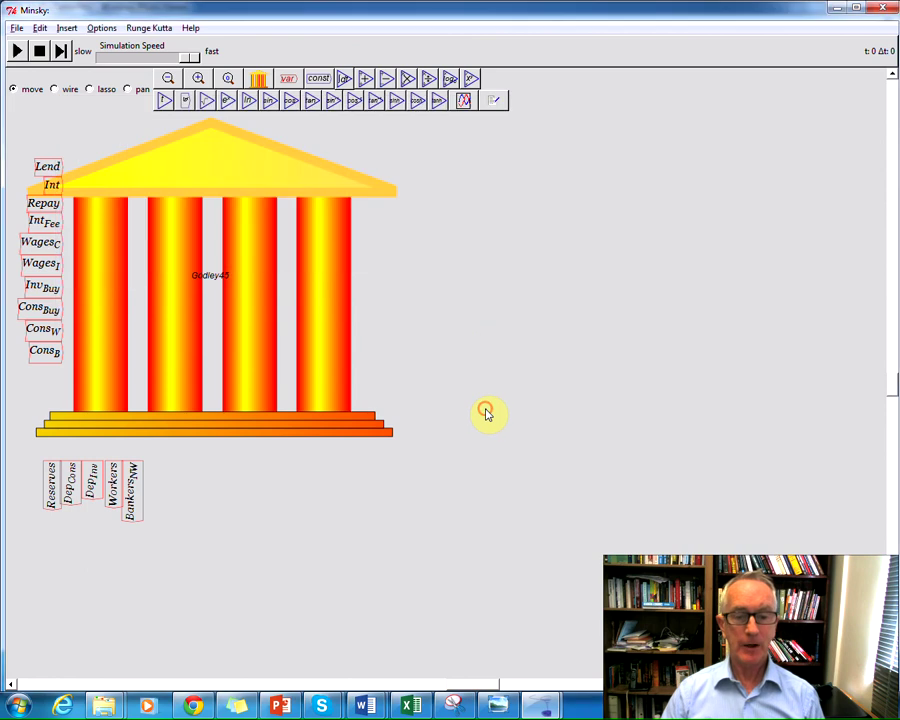
pyautogui.click(258, 80)
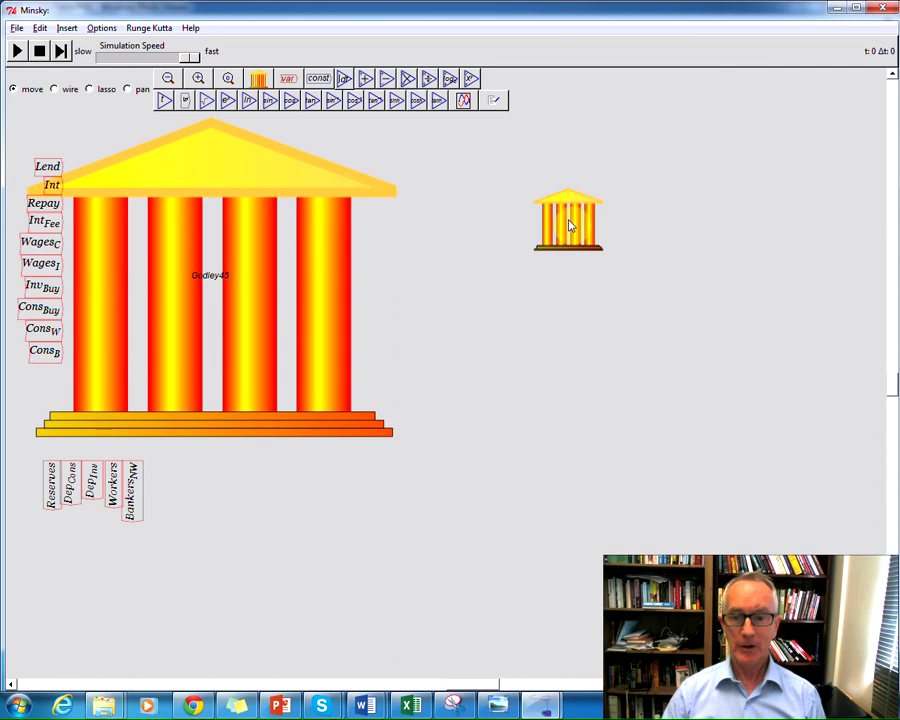
pyautogui.doubleClick(568, 224)
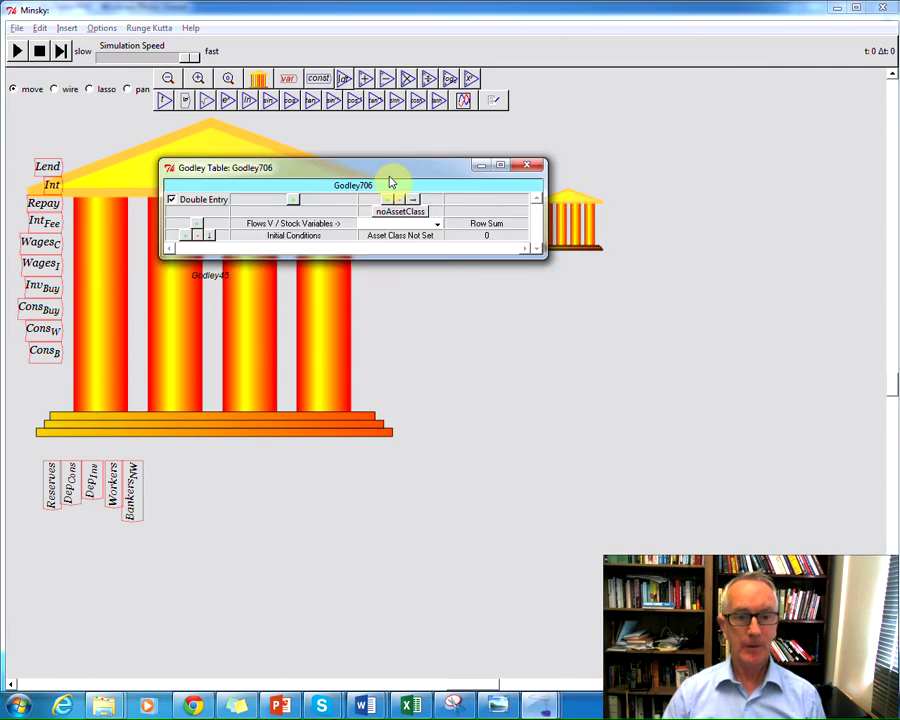
pyautogui.press('BackSpace')
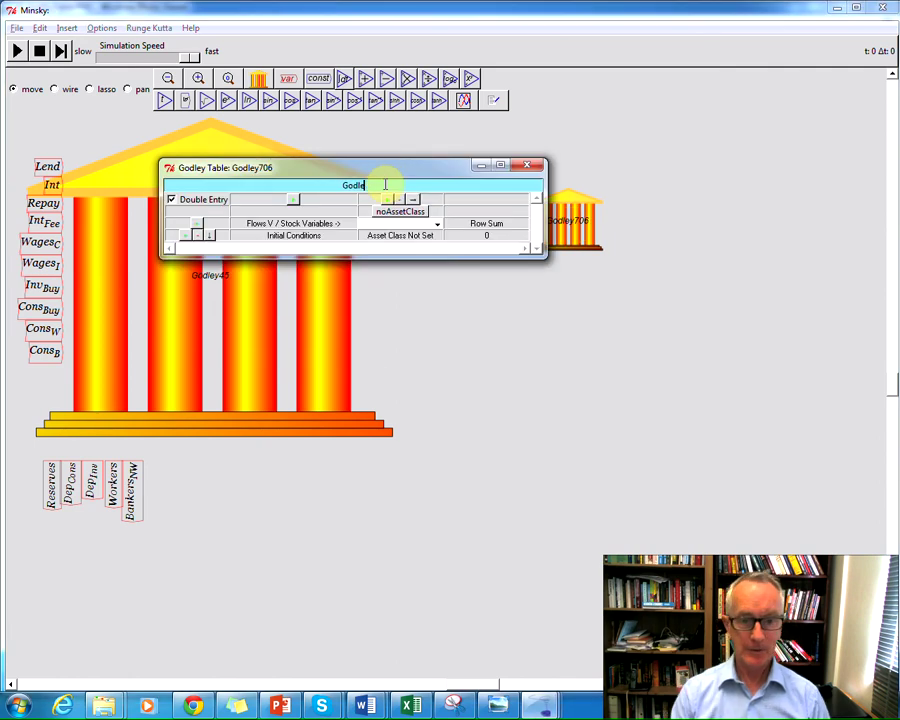
pyautogui.write('Co')
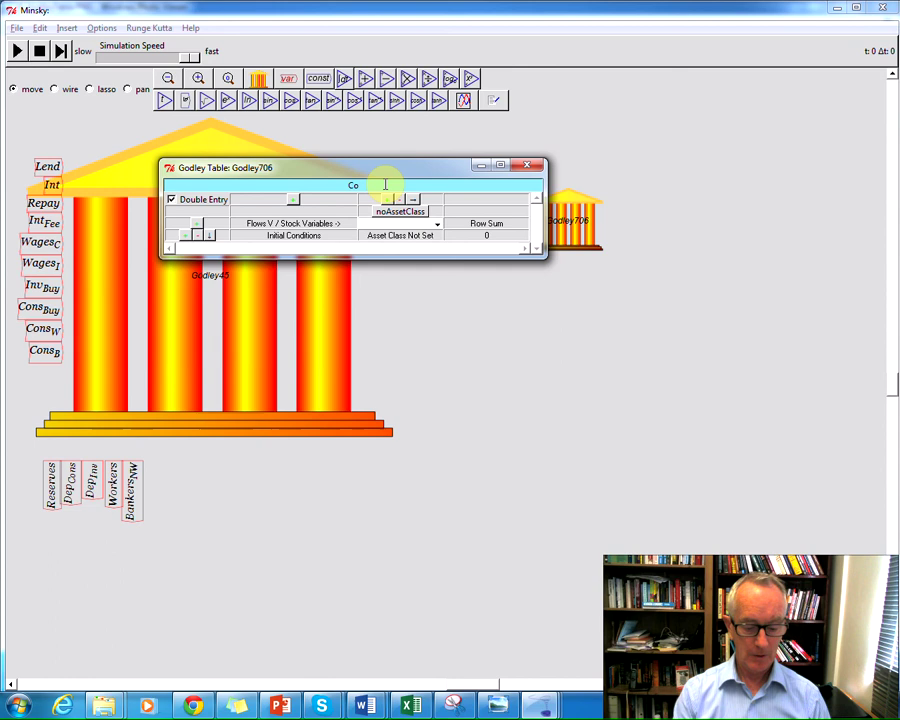
pyautogui.write('ns Sector')
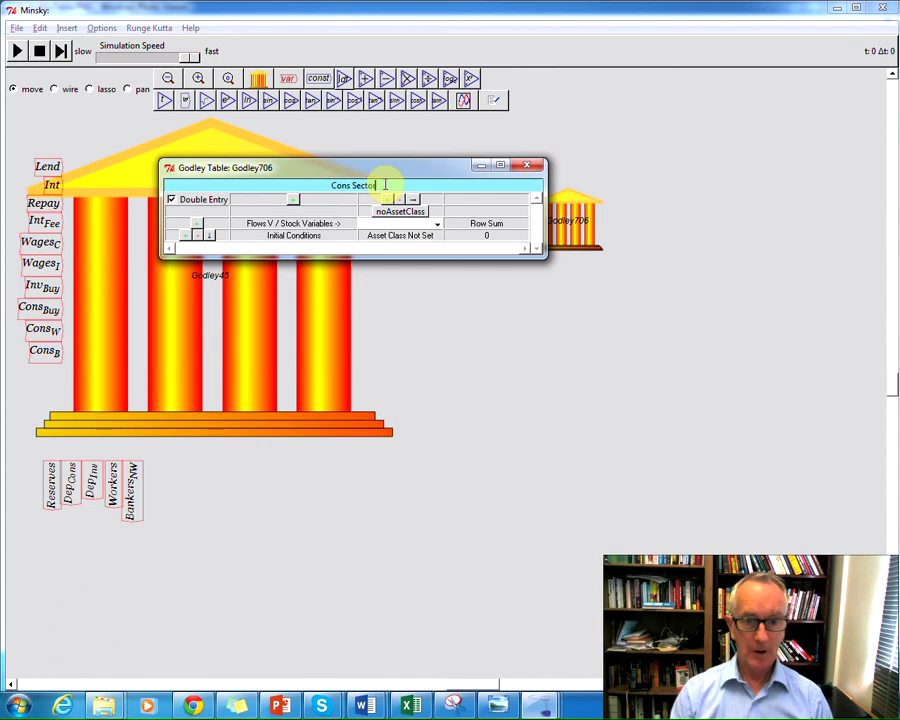
# Make the first column the asset Dep_(Cons), widen the window, and add a second column.
pyautogui.click(416, 212)
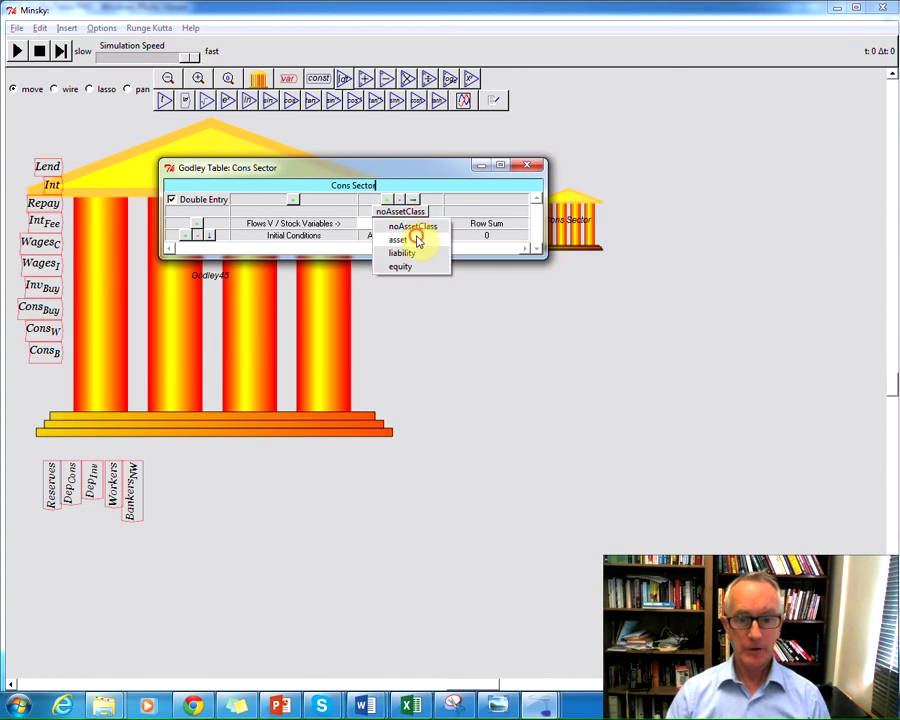
pyautogui.click(400, 240)
pyautogui.click(436, 225)
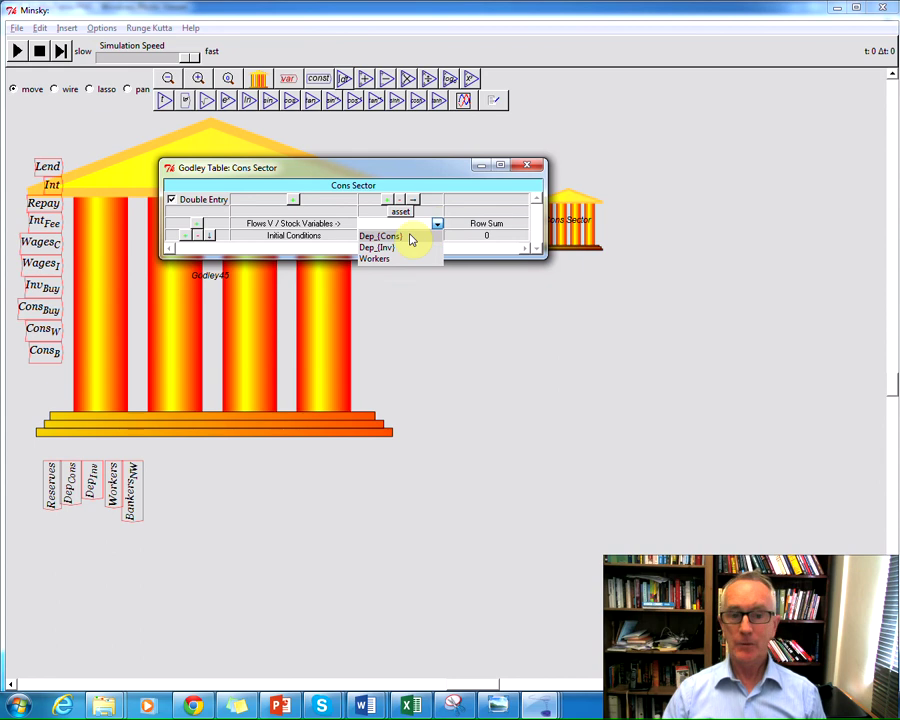
pyautogui.click(410, 237)
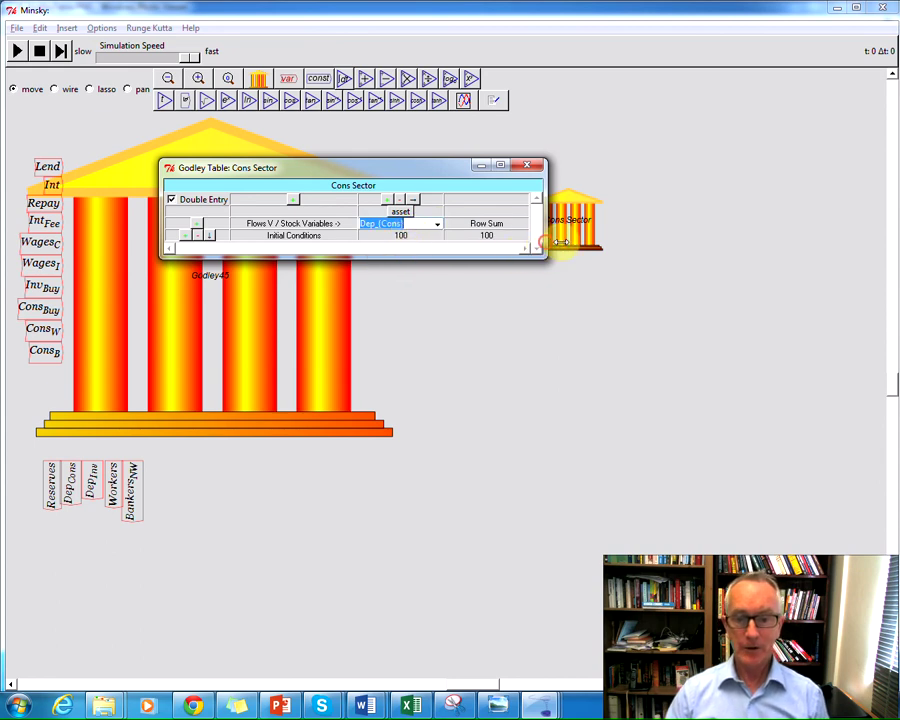
pyautogui.moveTo(546, 249); pyautogui.dragTo(646, 250)
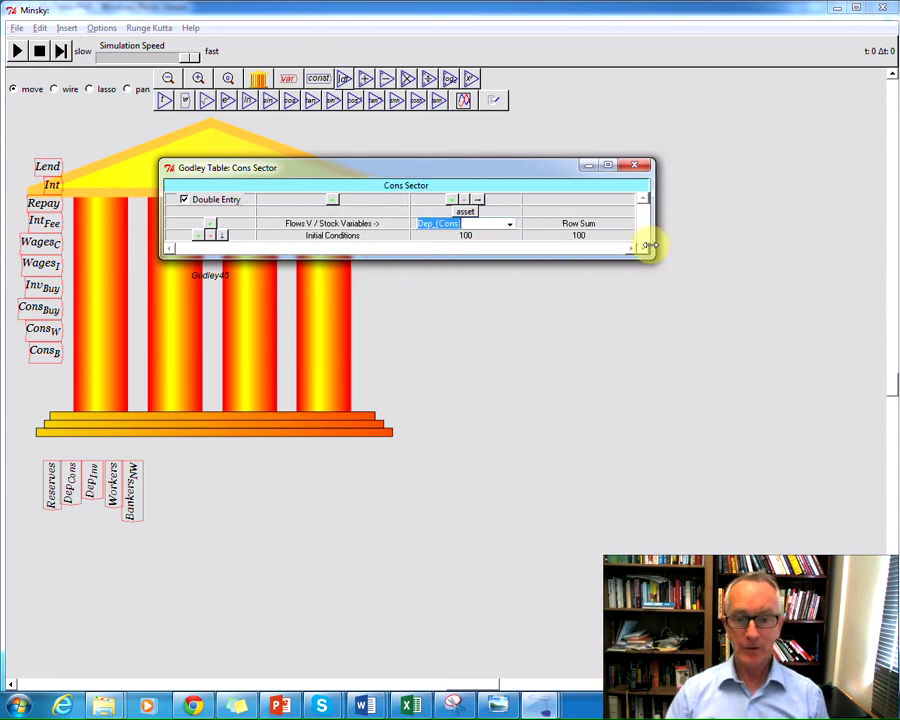
pyautogui.click(446, 201)
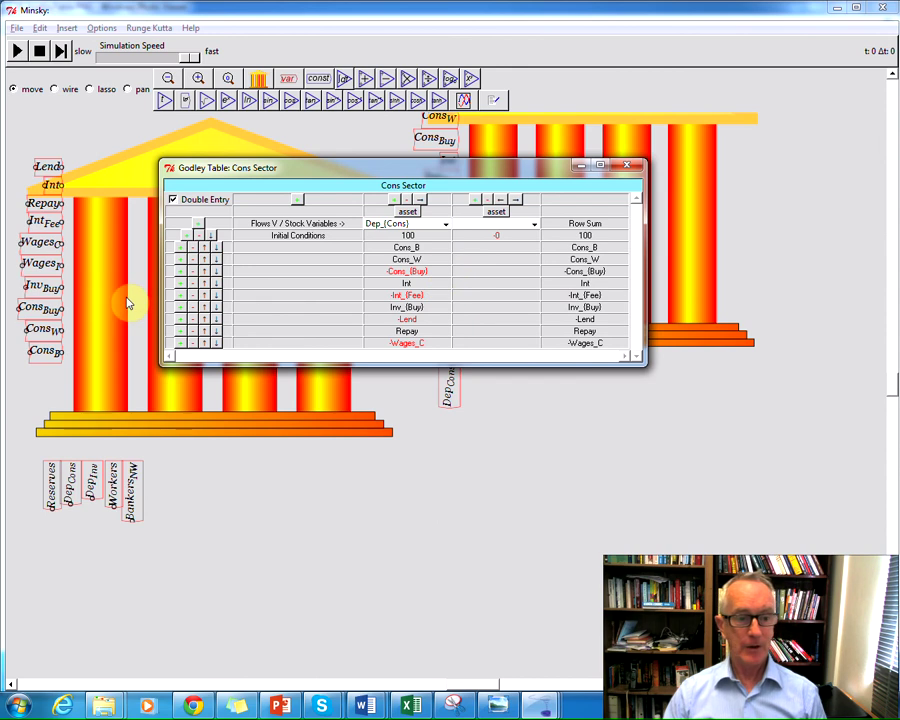
# Label the Lend row's flow Lending.
pyautogui.click(414, 249)
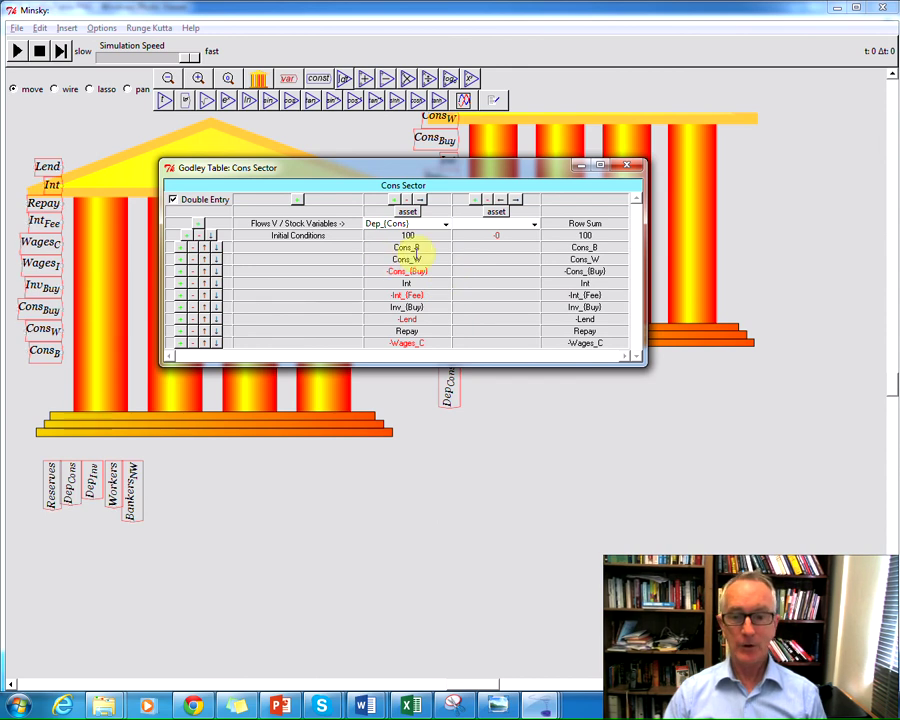
pyautogui.click(494, 213)
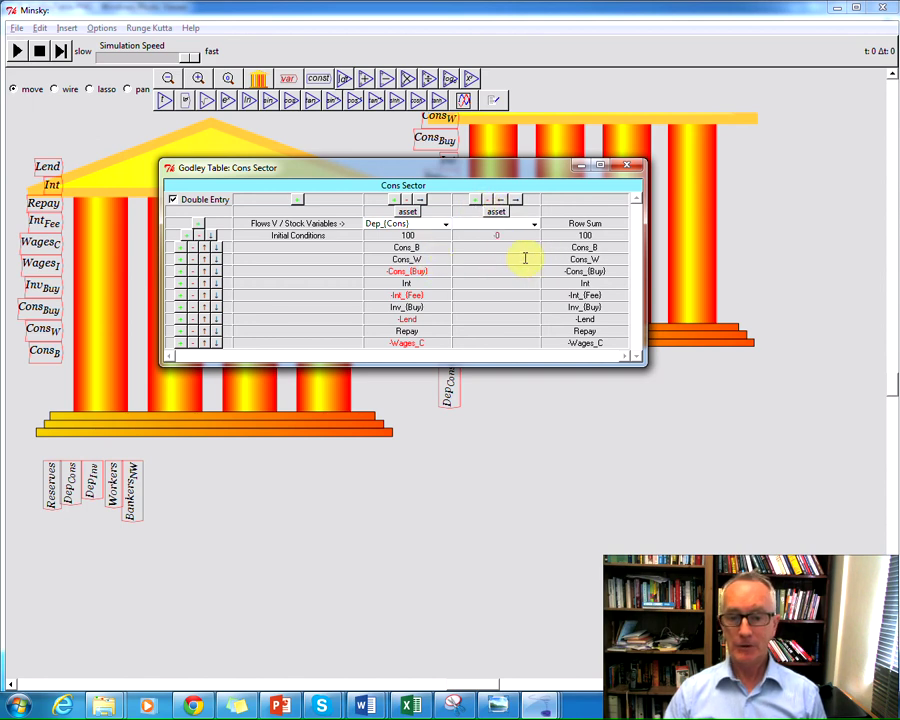
pyautogui.click(347, 250)
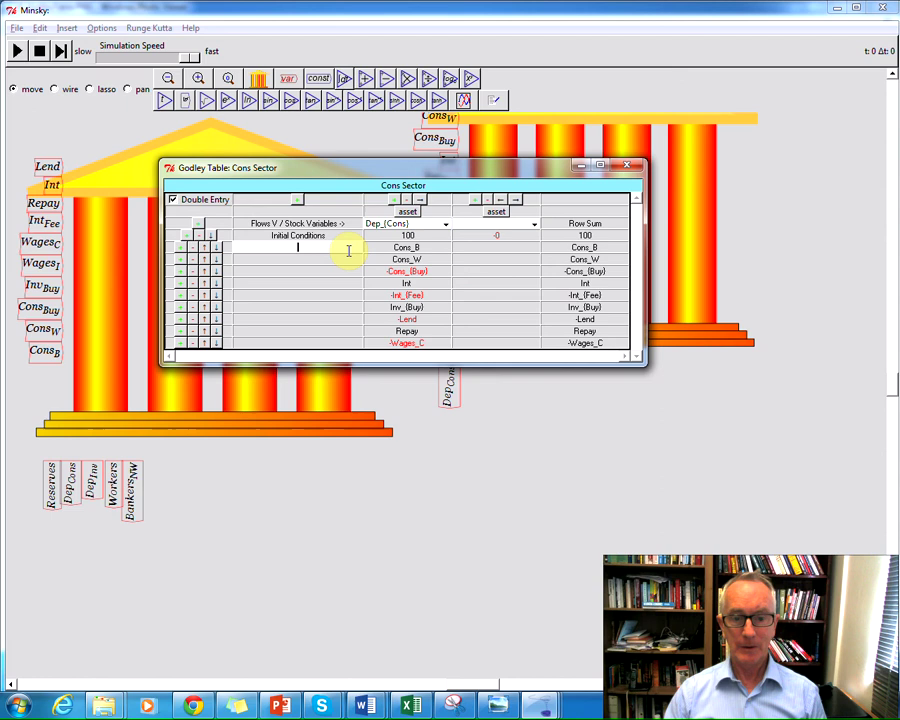
pyautogui.click(335, 322)
pyautogui.write('Lending')
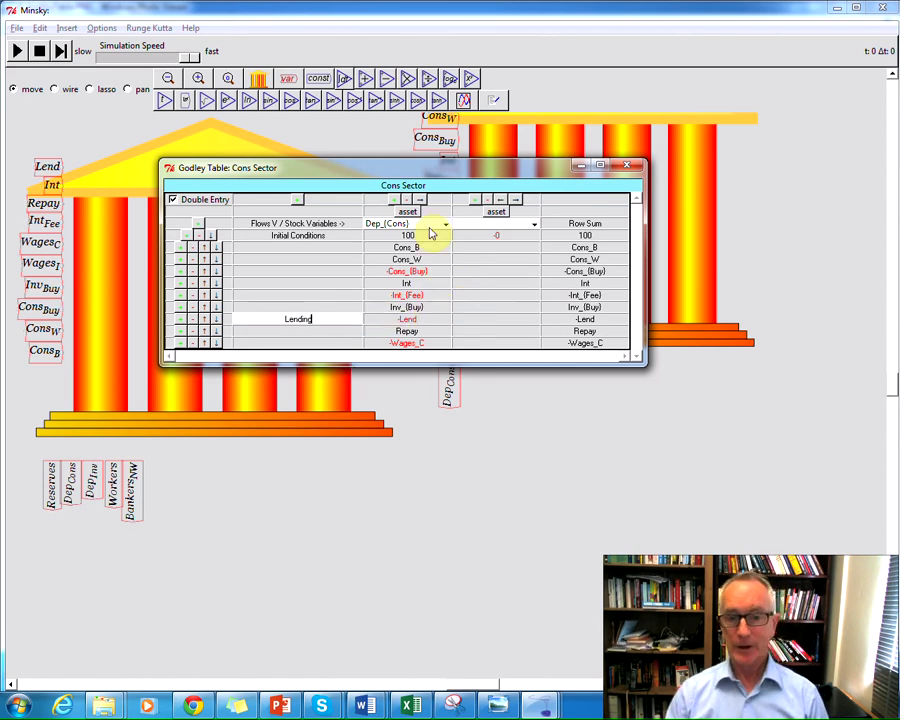
# Make the second column a liability stock named Loans.
pyautogui.click(499, 219)
pyautogui.click(499, 219)
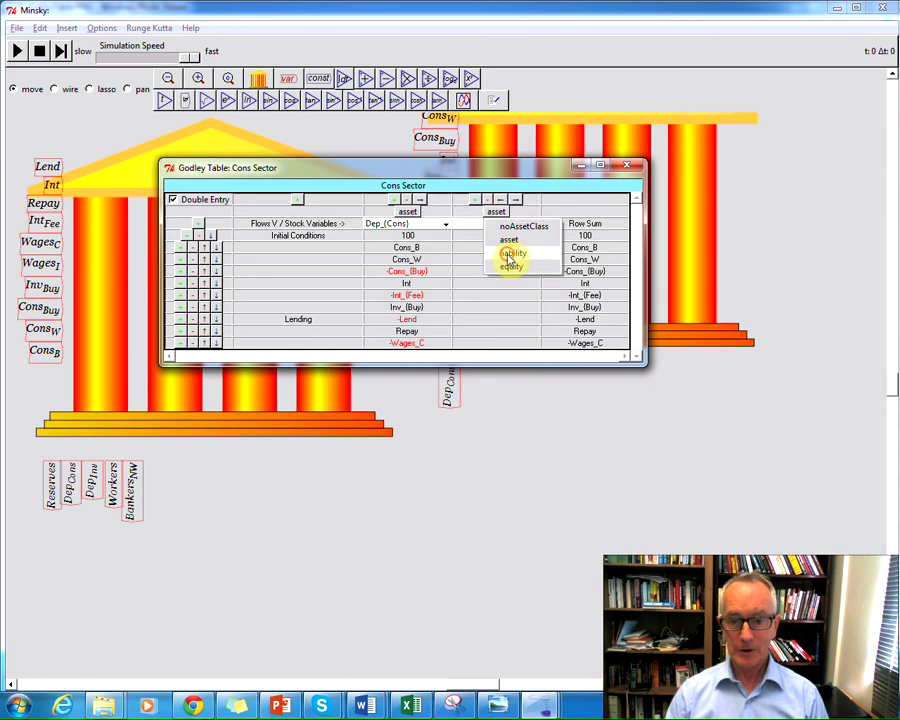
pyautogui.click(506, 253)
pyautogui.click(499, 228)
pyautogui.write('Loans')
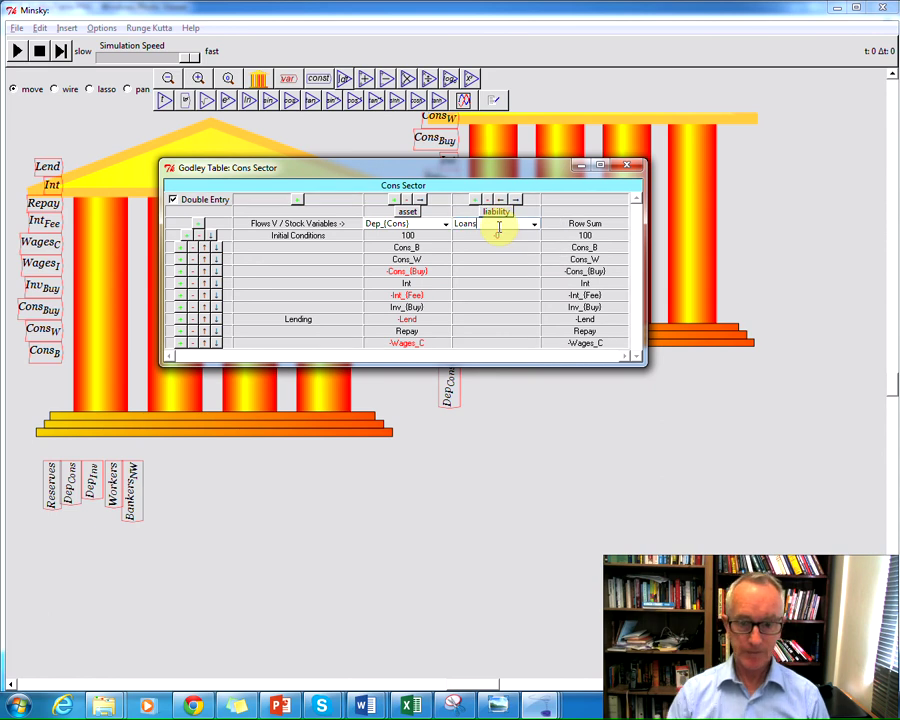
pyautogui.press('Return')
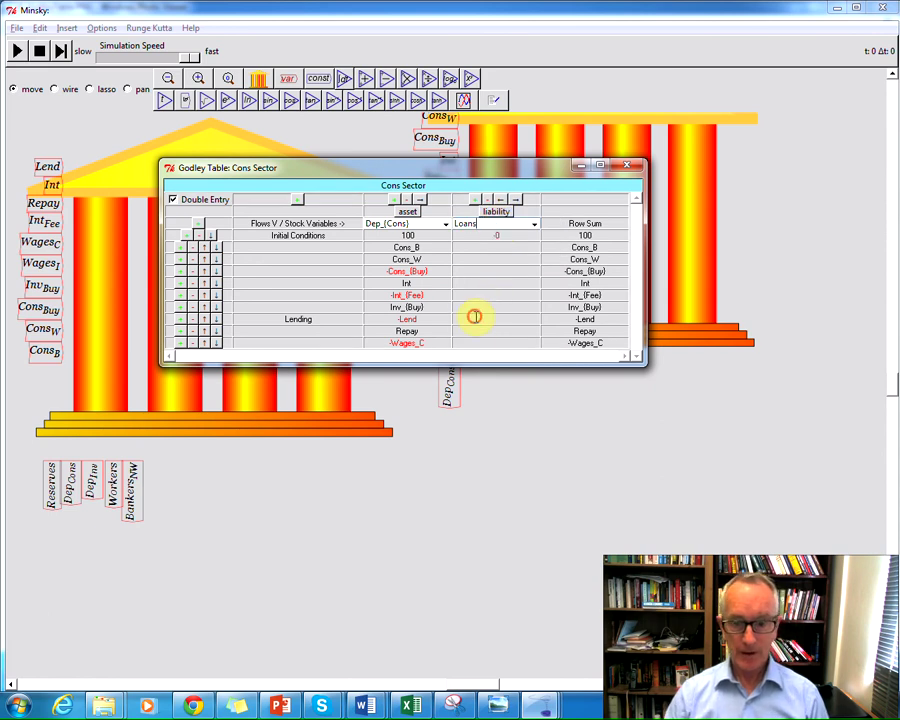
# Enter Lend in the Lending row and -Repay in the Repay row of Loans.
pyautogui.click(476, 317)
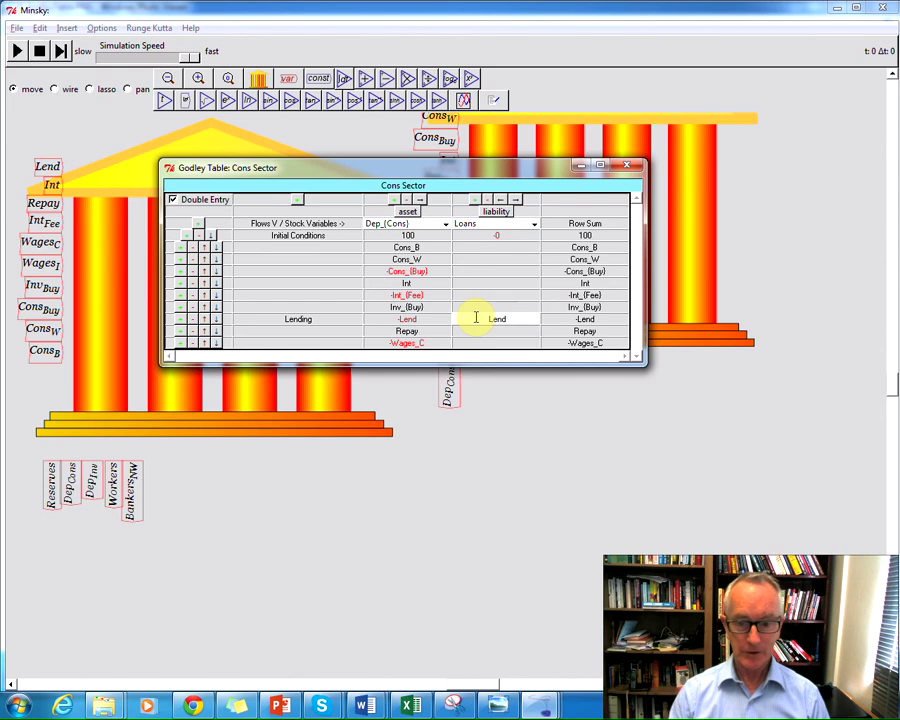
pyautogui.click(501, 293)
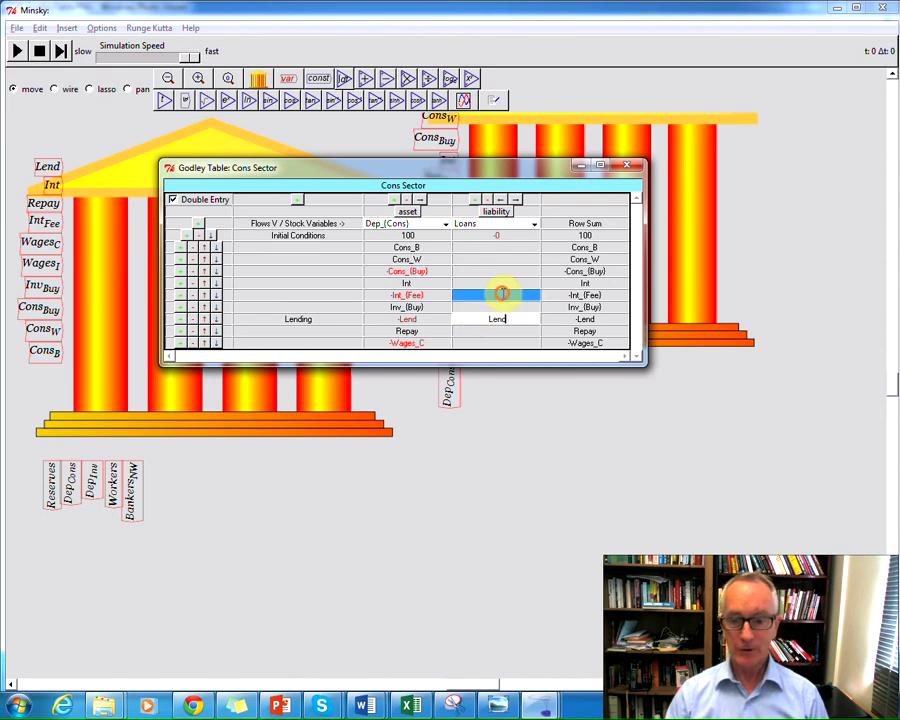
pyautogui.click(502, 306)
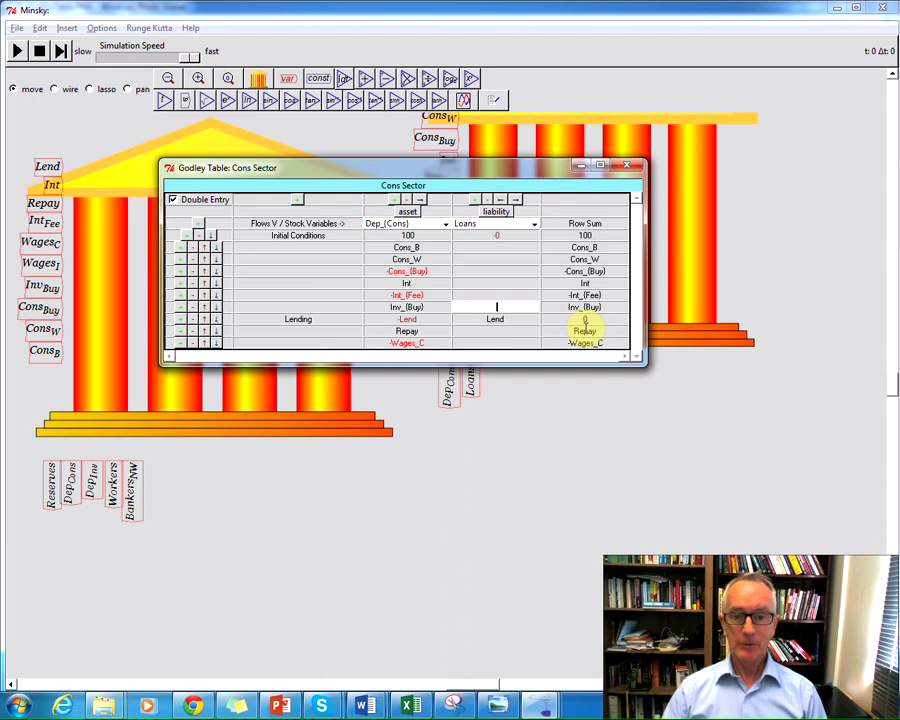
pyautogui.click(490, 329)
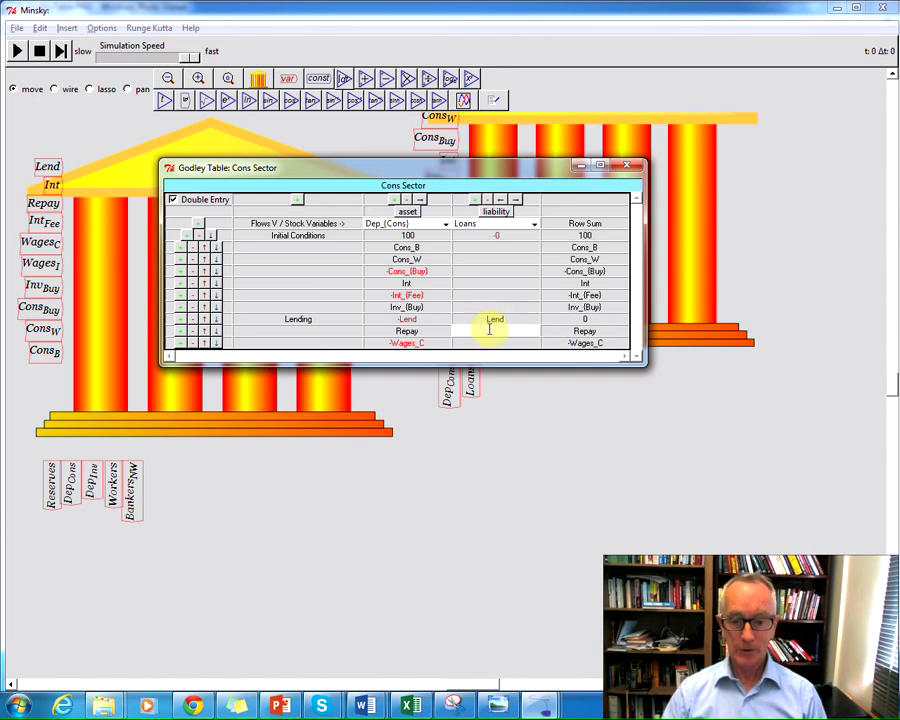
pyautogui.write('Rep')
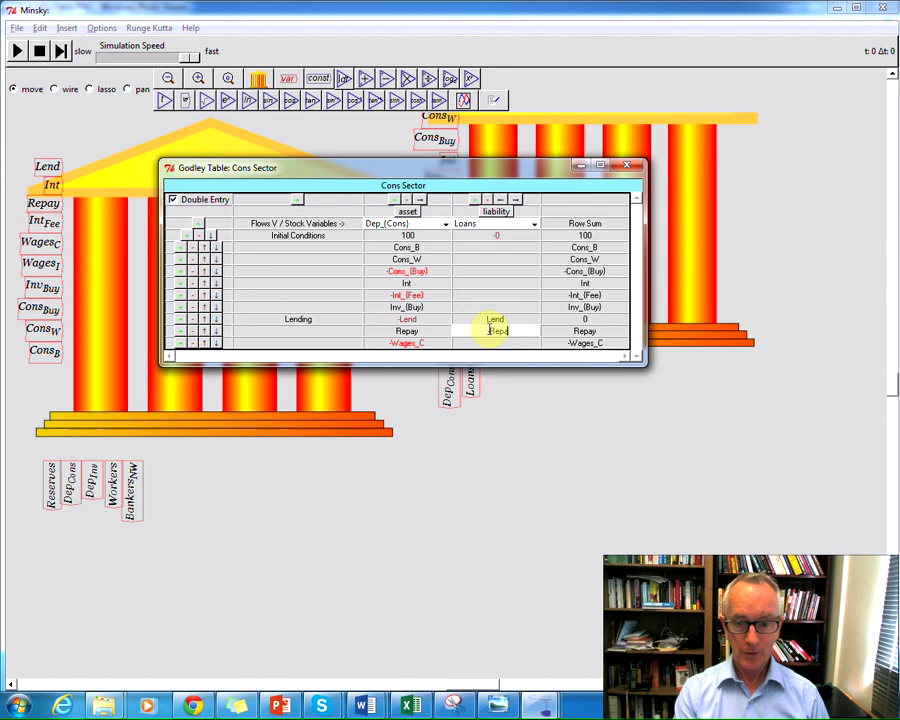
pyautogui.write('ay')
pyautogui.click(490, 283)
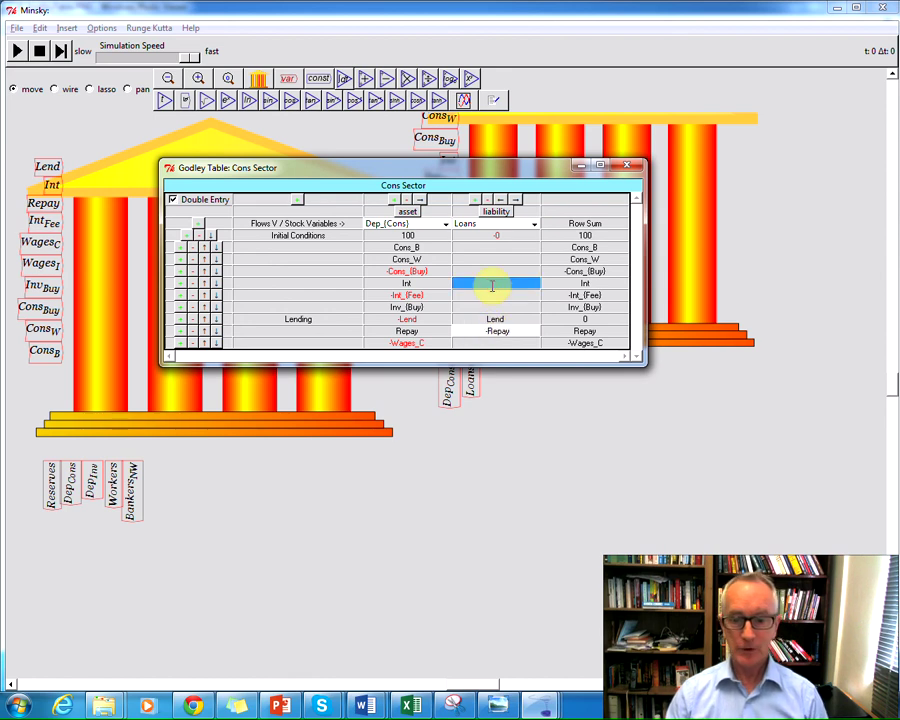
# Add a Cons_(NW) equity column and enter -Cons_B in its Cons_B row.
pyautogui.click(475, 199)
pyautogui.click(582, 219)
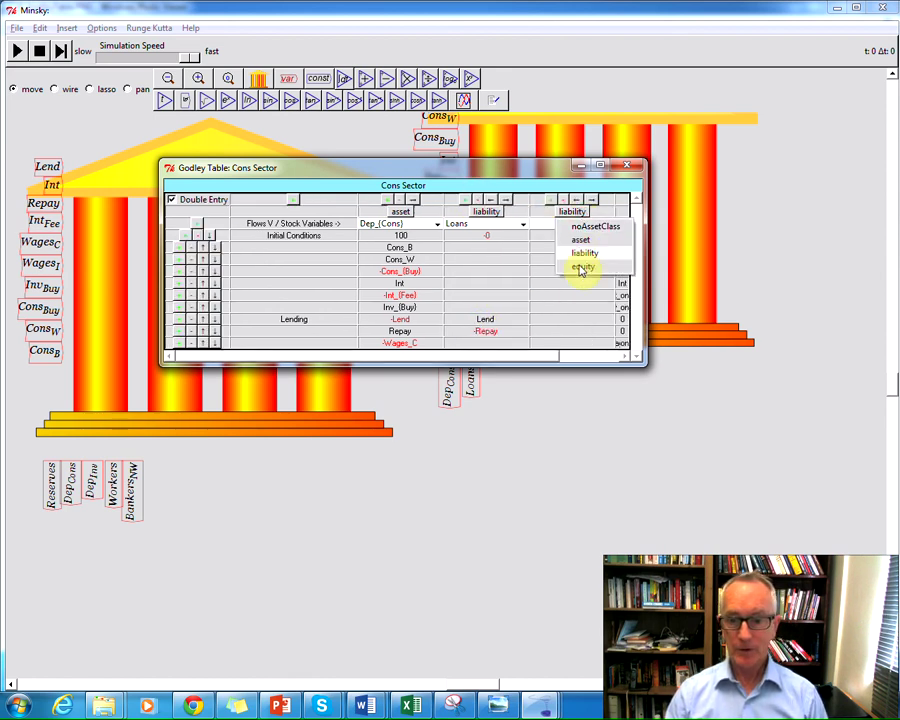
pyautogui.click(578, 270)
pyautogui.click(573, 224)
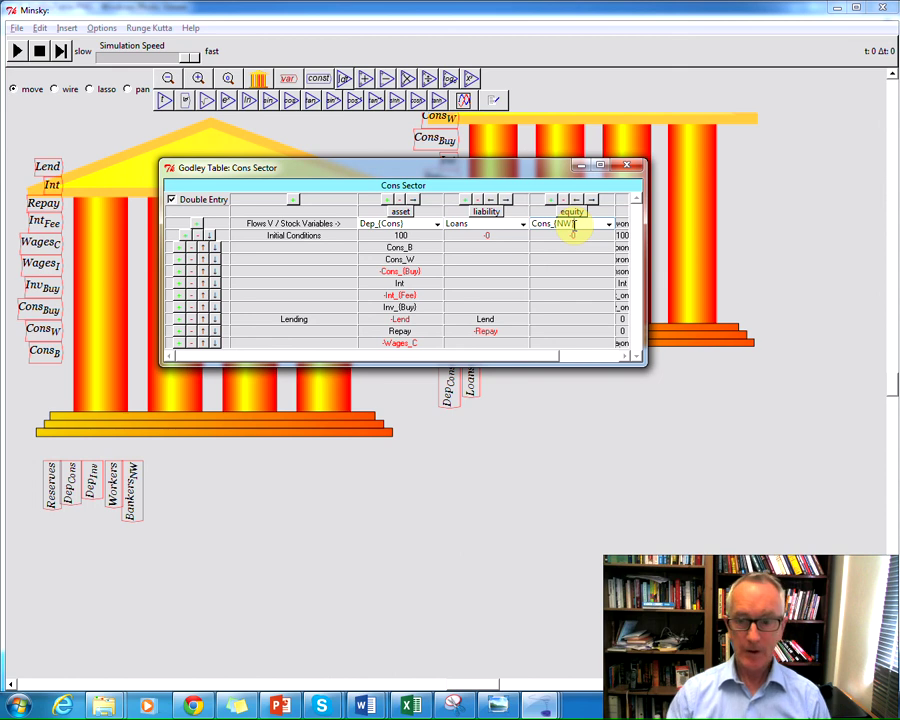
pyautogui.moveTo(646, 262); pyautogui.dragTo(745, 271)
pyautogui.click(587, 247)
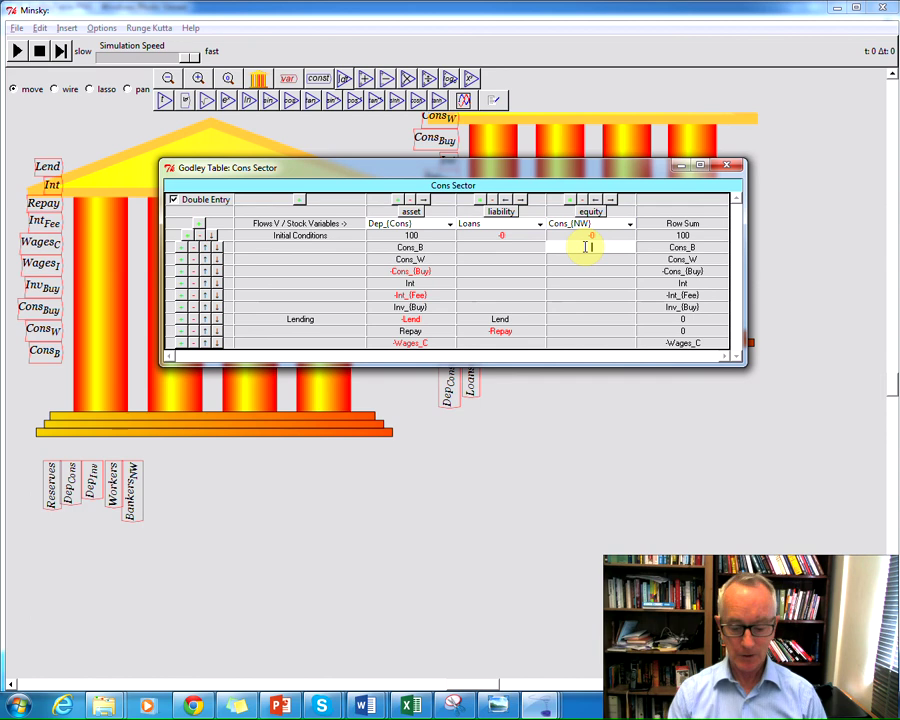
pyautogui.write('Cons_B')
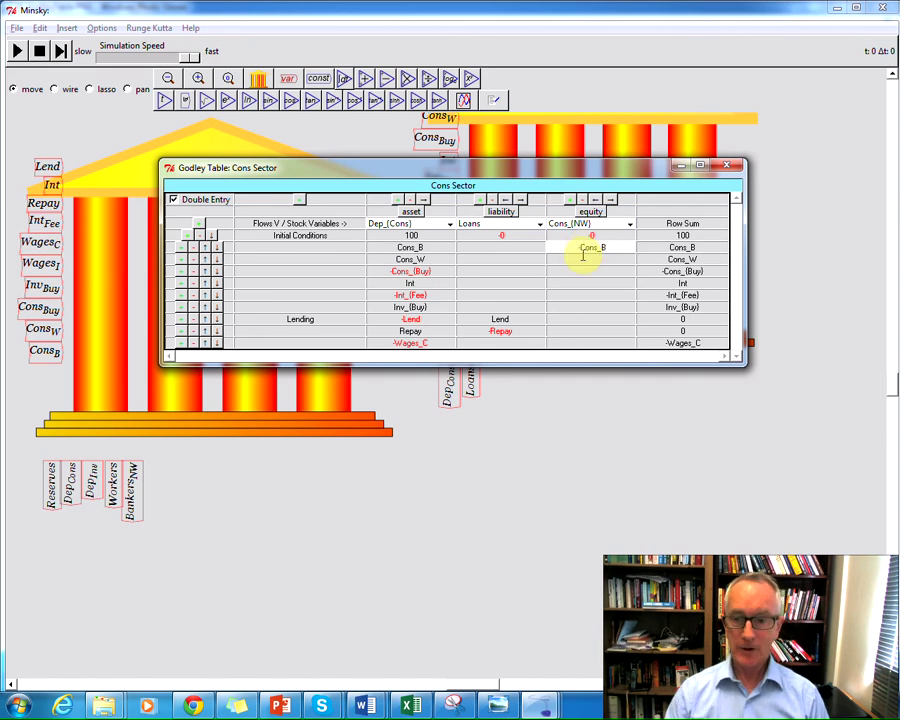
pyautogui.click(580, 262)
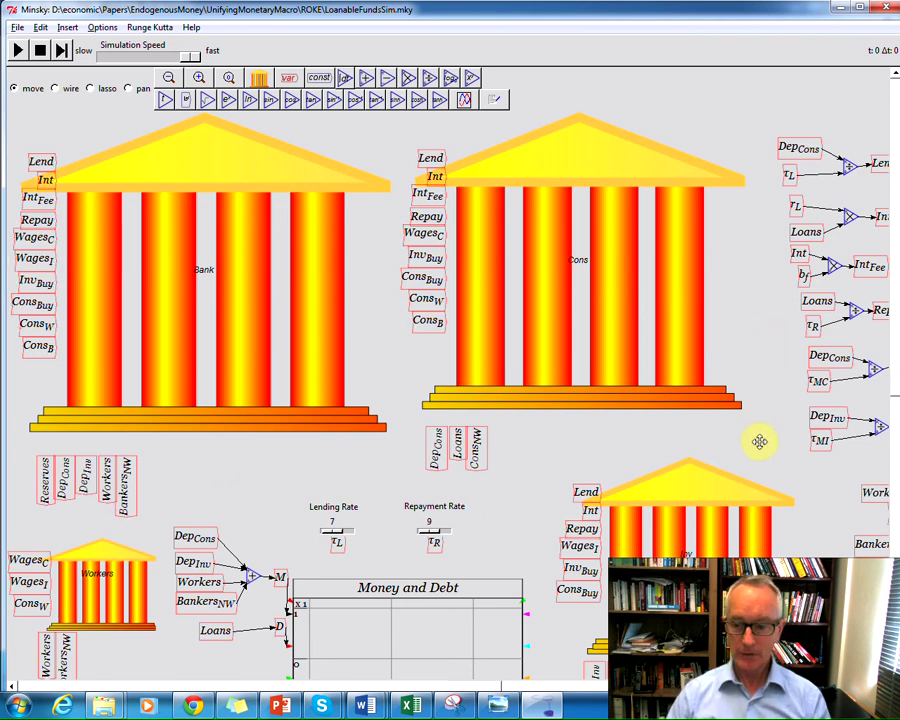
# Pan the LoanableFundsSim.mky canvas to reveal the equations and the GDP and Velocity of Money plots.
pyautogui.hscroll(5, 640, 440)
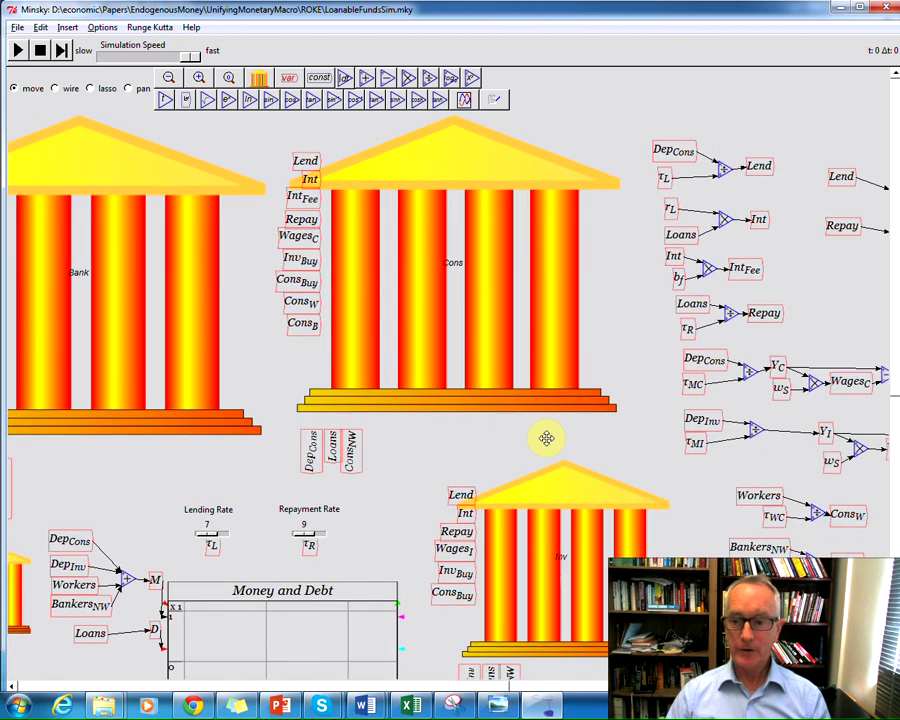
pyautogui.hscroll(6, 546, 437)
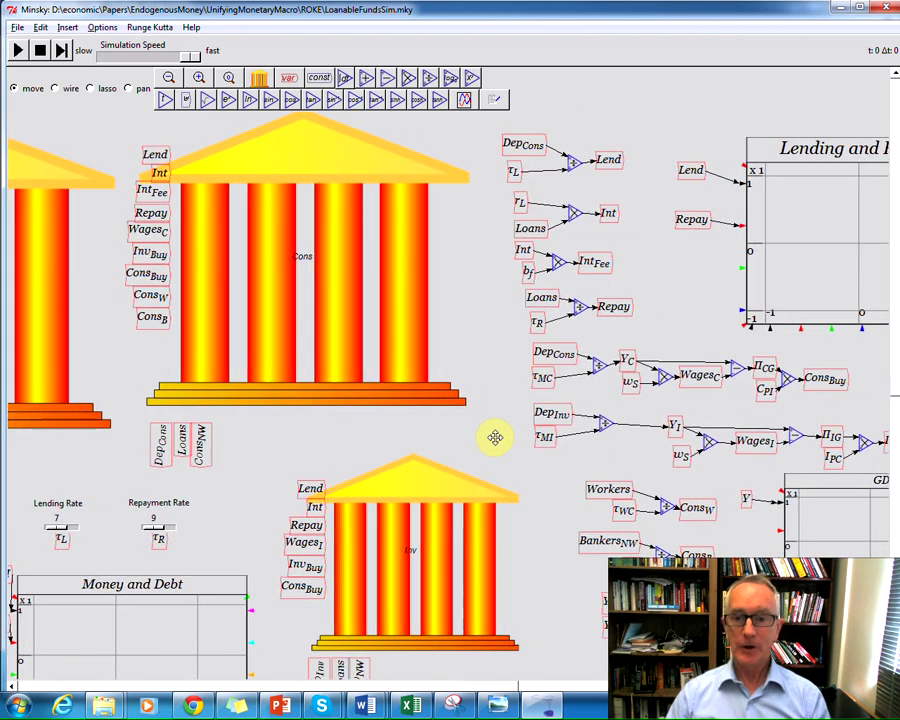
pyautogui.hscroll(1, 494, 431)
pyautogui.scroll(1, 494, 431)
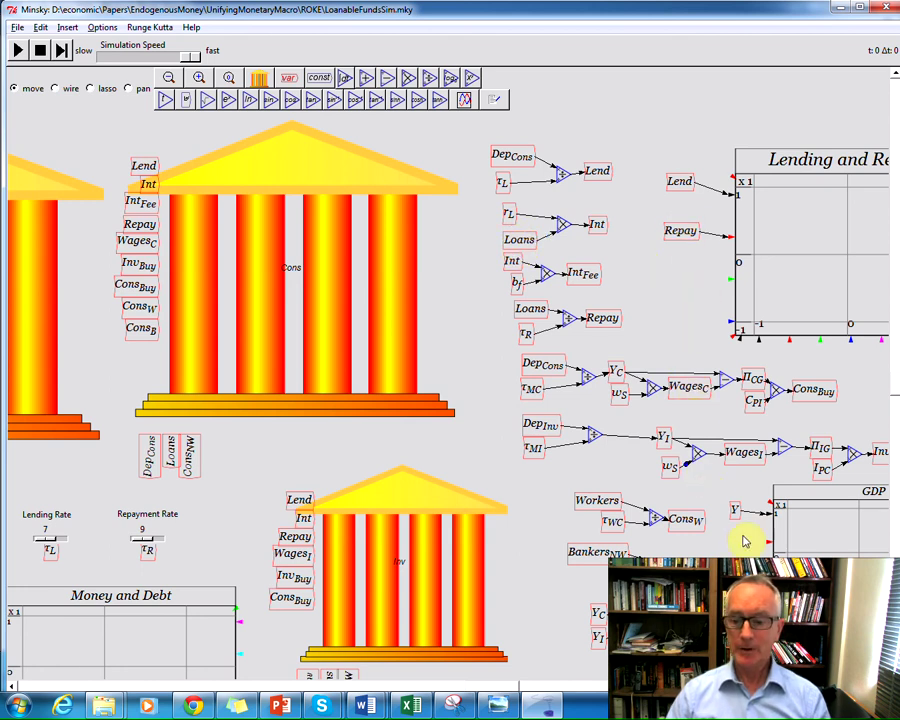
pyautogui.moveTo(701, 547); pyautogui.dragTo(675, 397)
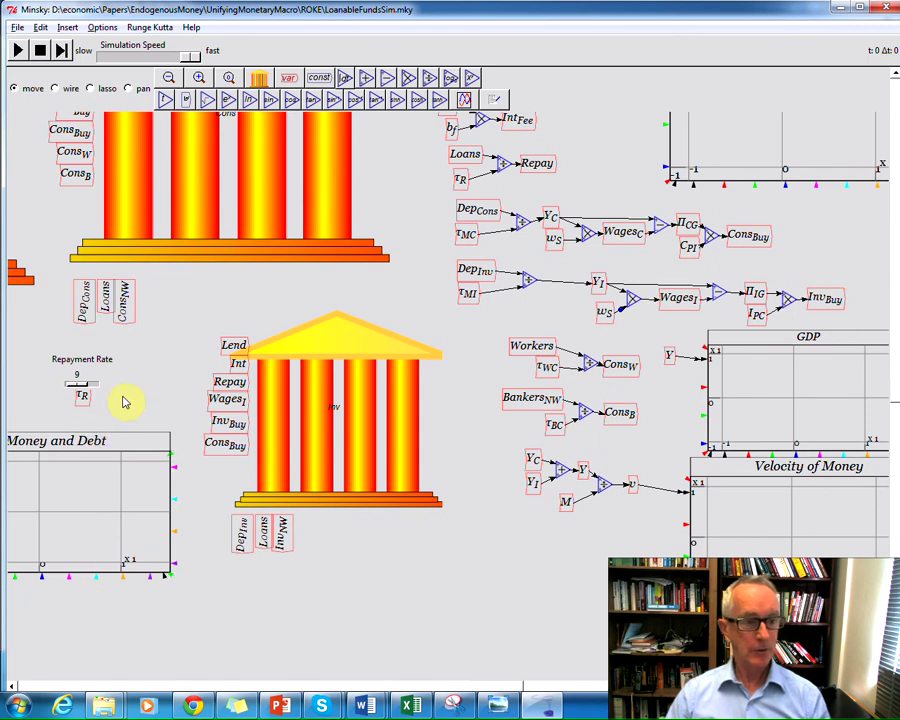
# Zoom out to fit all plots, slow the simulation speed and start the loanable-funds run.
pyautogui.click(168, 79)
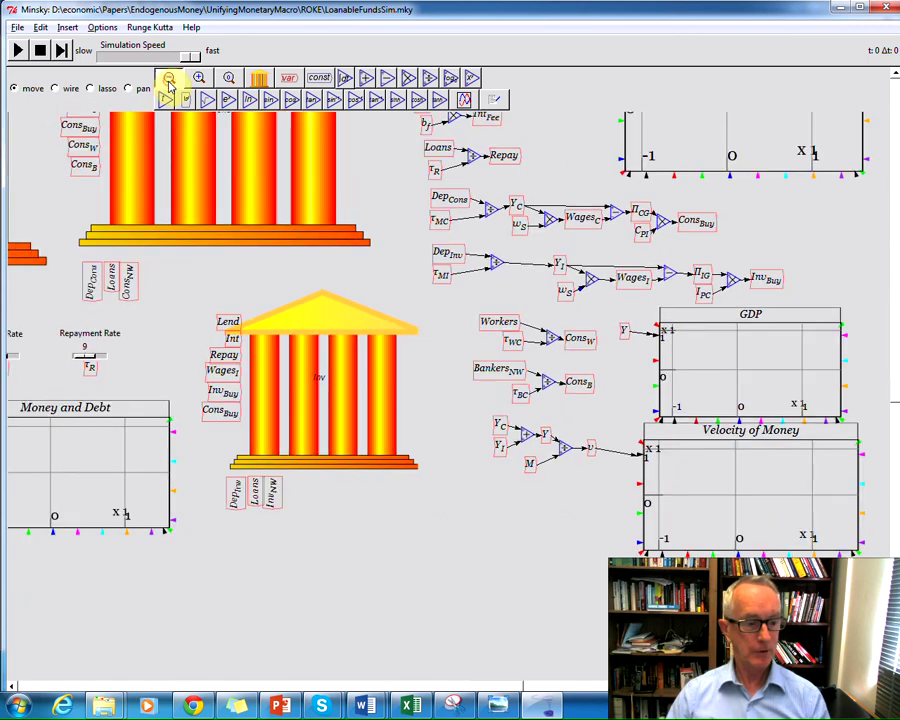
pyautogui.click(168, 79)
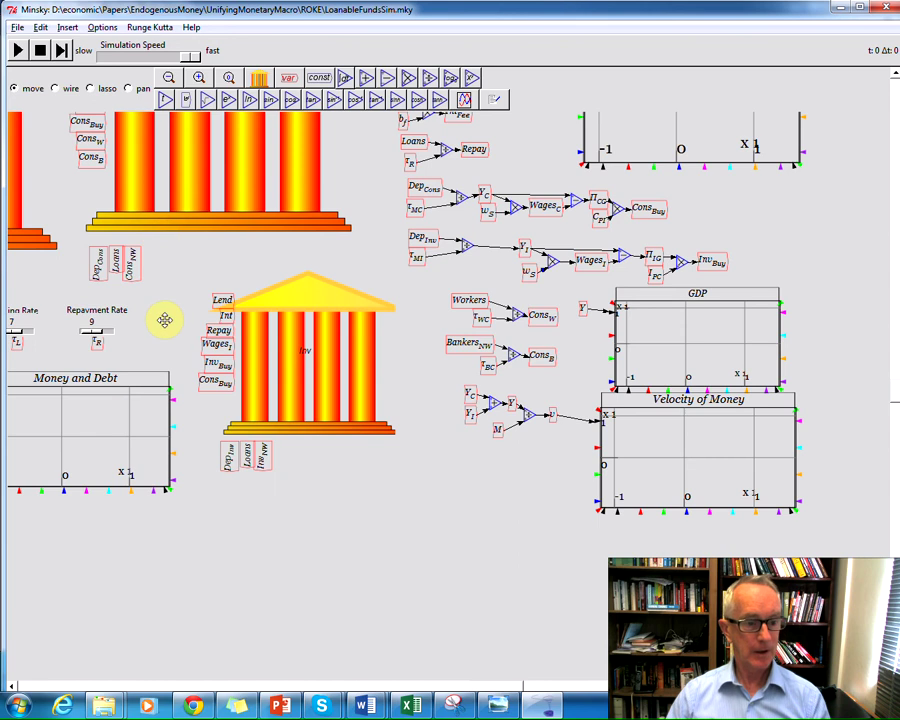
pyautogui.moveTo(164, 319); pyautogui.dragTo(191, 323)
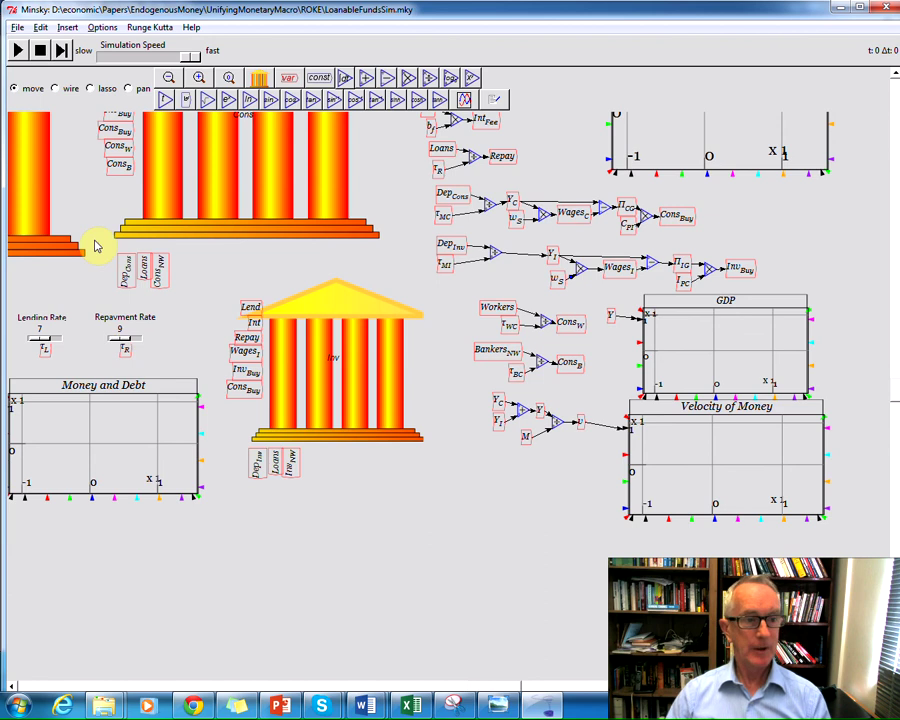
pyautogui.click(135, 60)
pyautogui.click(22, 51)
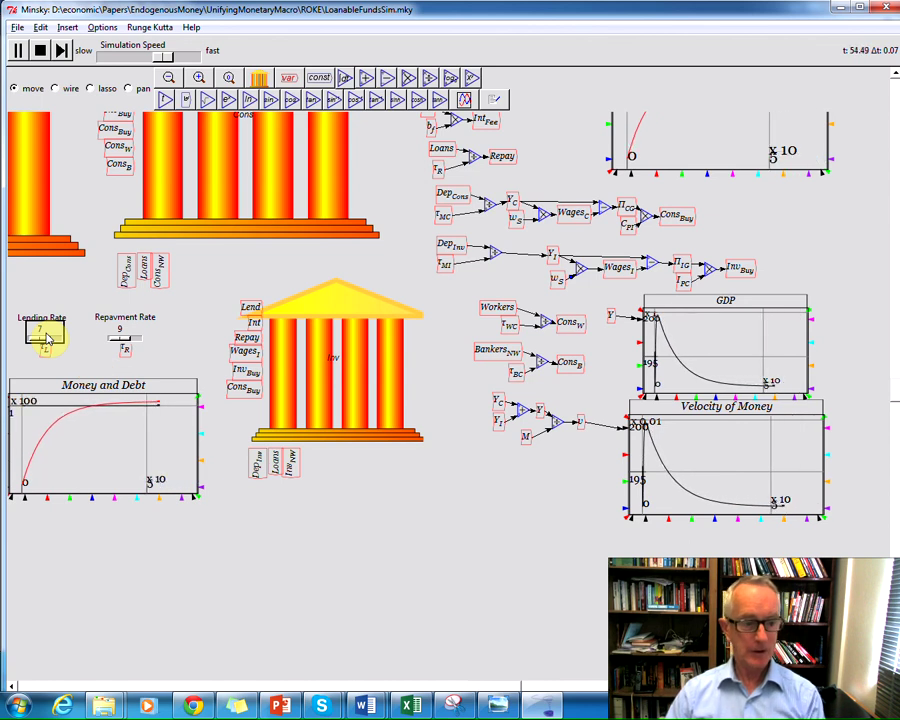
# While it runs, lower the lending rate to 5, raise it again, and adjust the repayment rate.
pyautogui.press('Left')
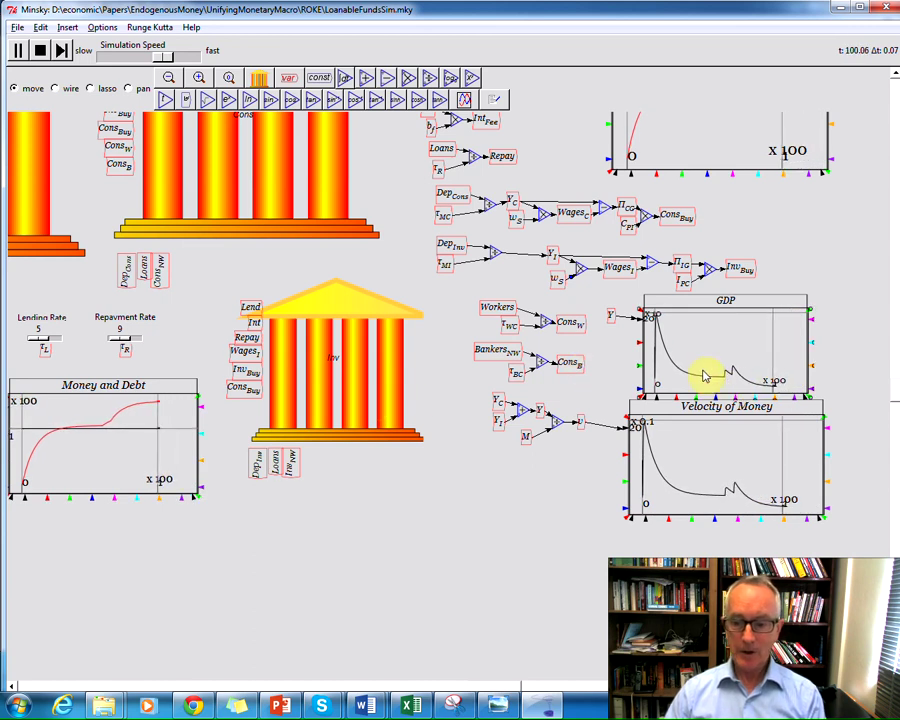
pyautogui.click(44, 340)
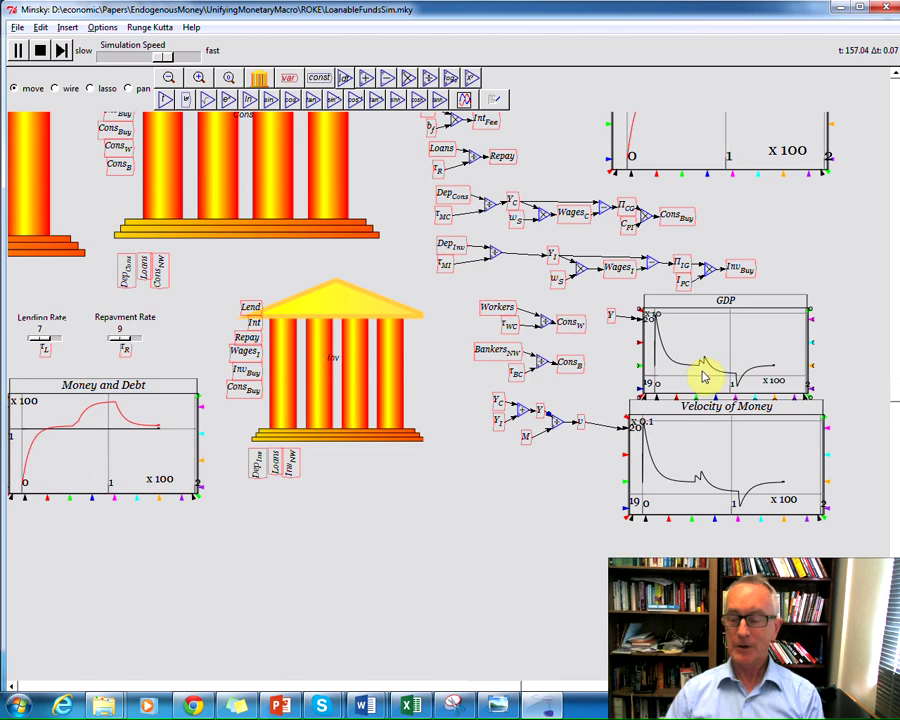
pyautogui.click(126, 340)
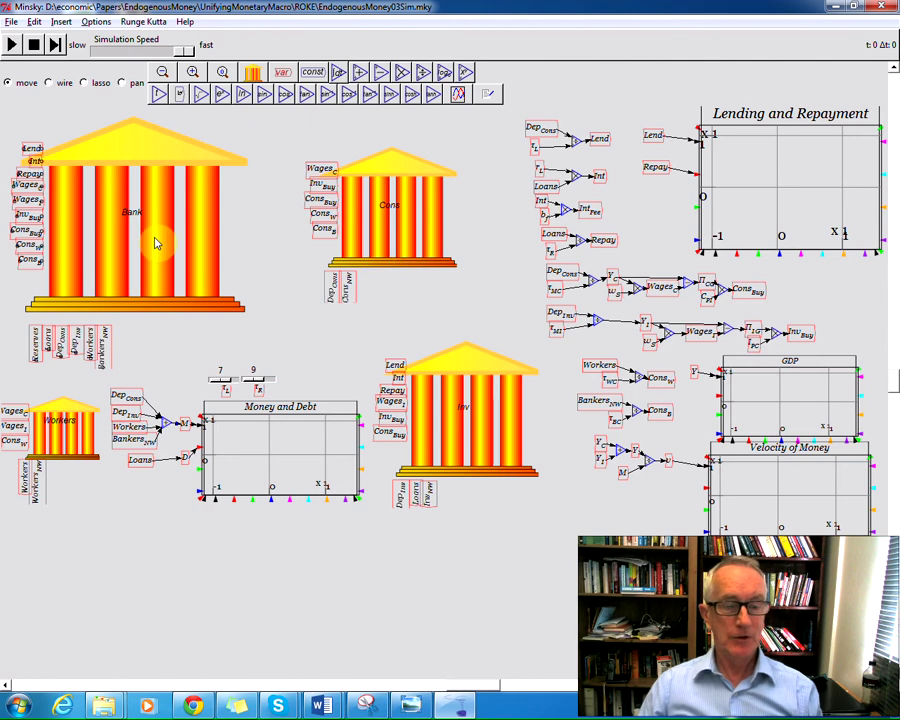
pyautogui.doubleClick(155, 243)
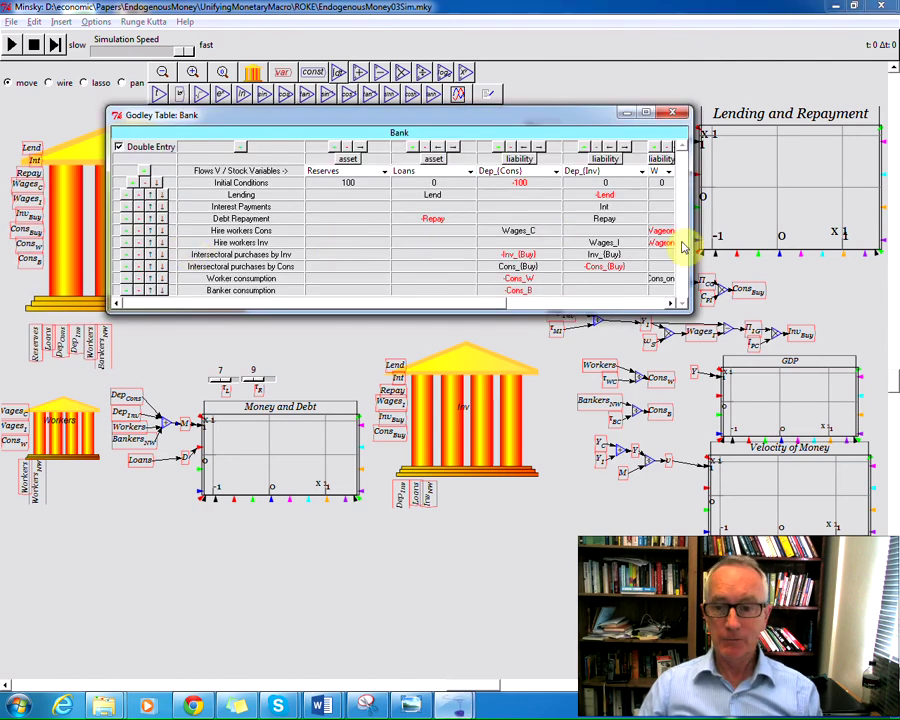
pyautogui.moveTo(690, 243); pyautogui.dragTo(864, 246)
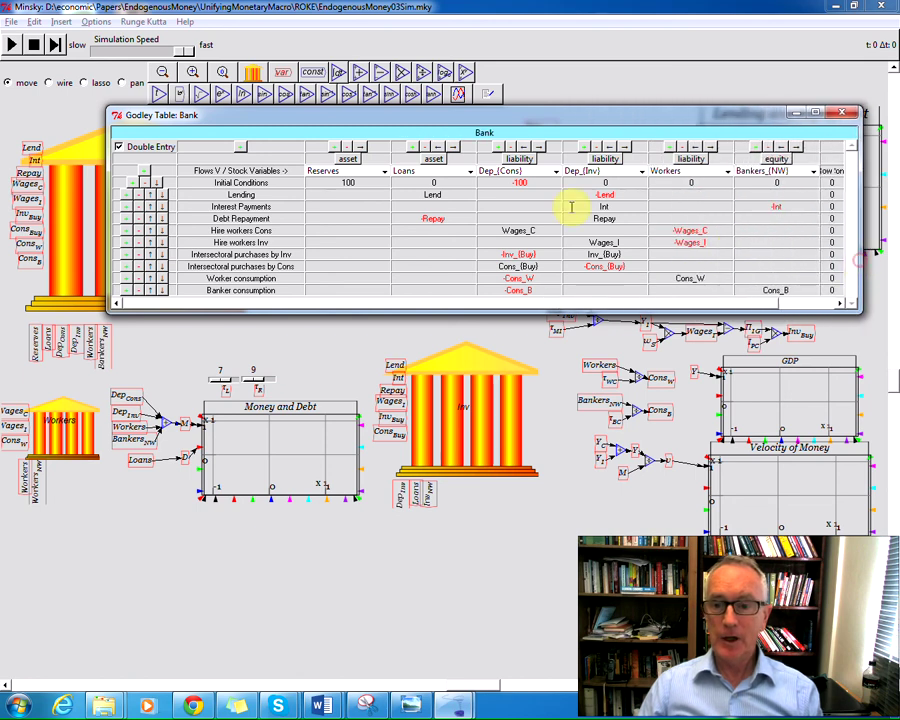
pyautogui.click(422, 345)
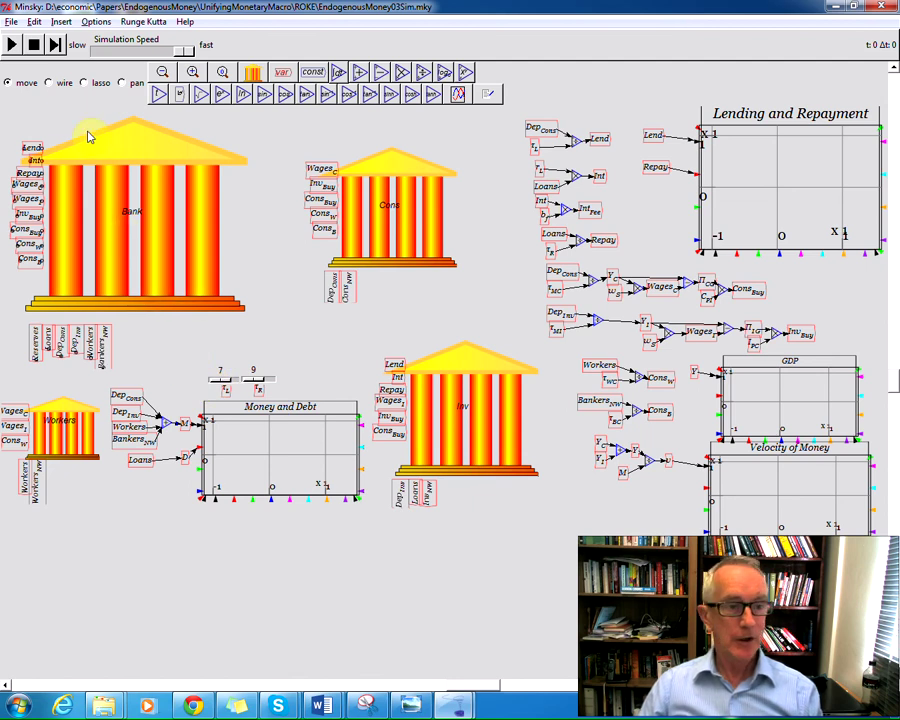
# Start the endogenous-money simulation so the GDP, velocity and money-and-debt plots trace curves.
pyautogui.click(12, 45)
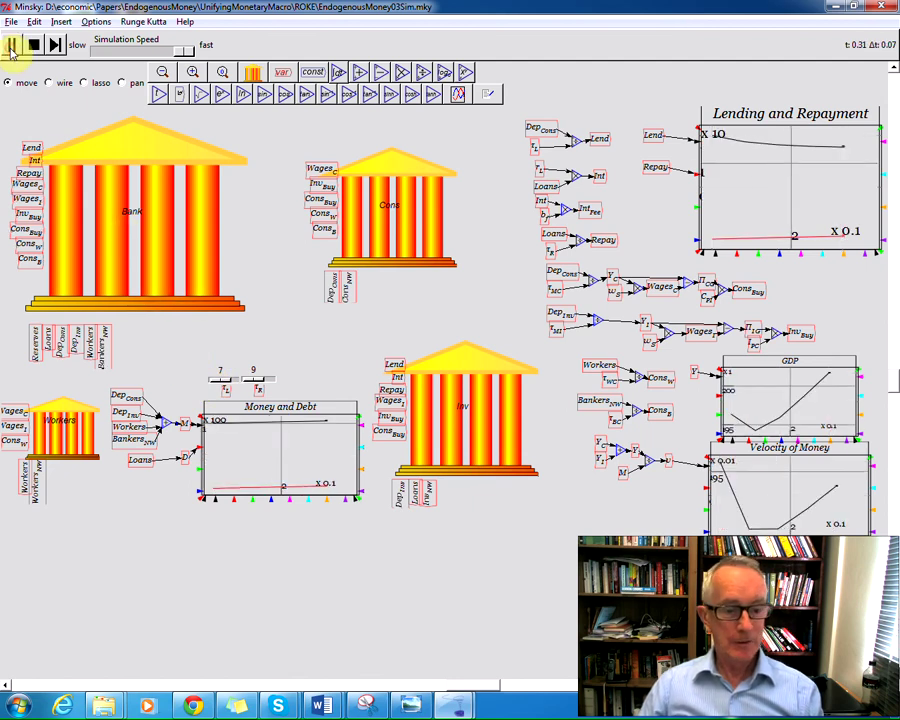